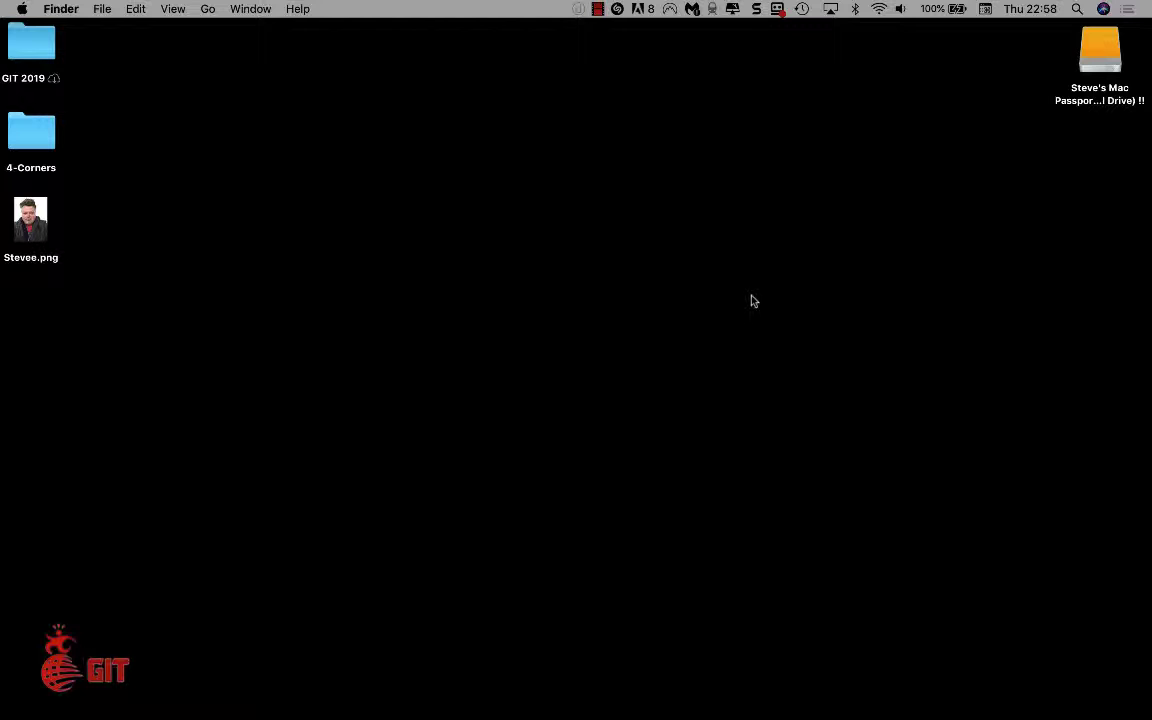
- Open the desktop background settings and look through the preset solid colours
right_click(753, 301)
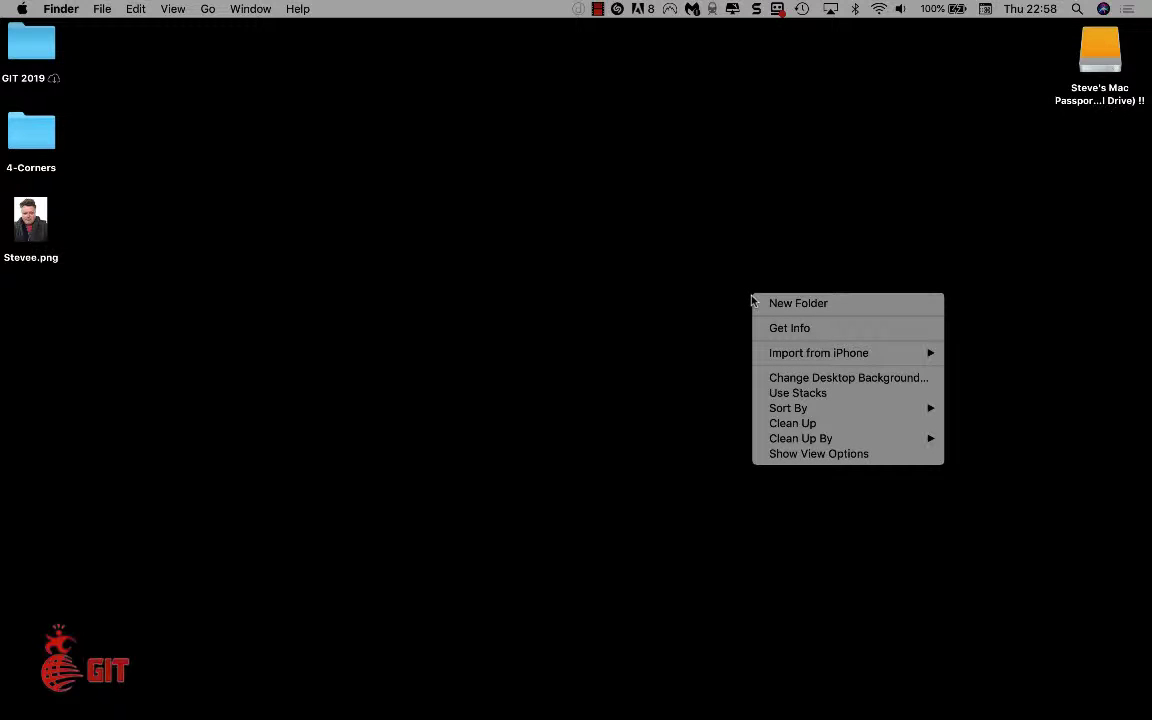
left_click(873, 383)
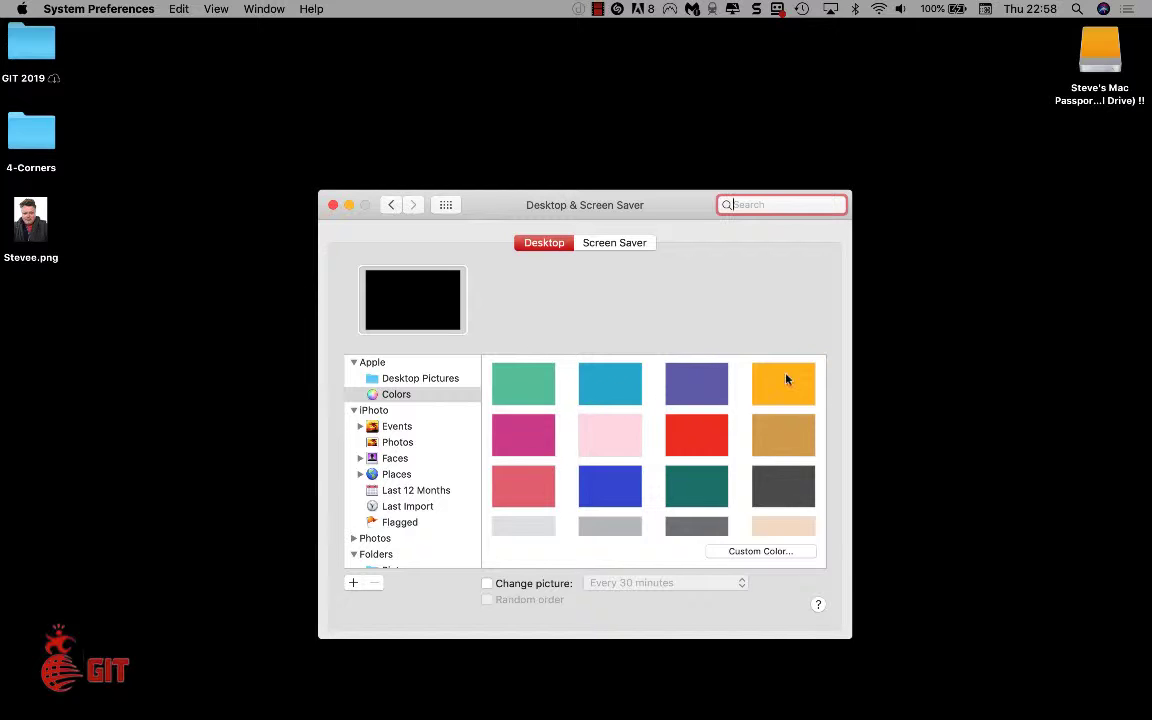
scroll(640, 452, "down", 3)
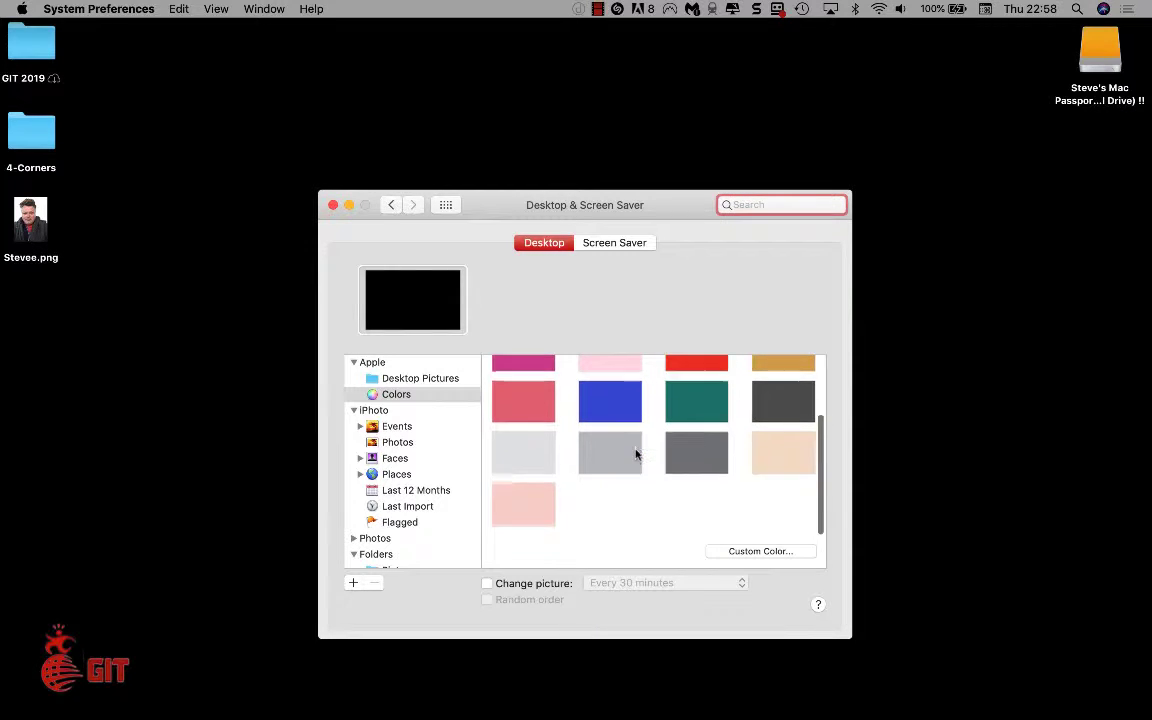
scroll(635, 455, "up", 3)
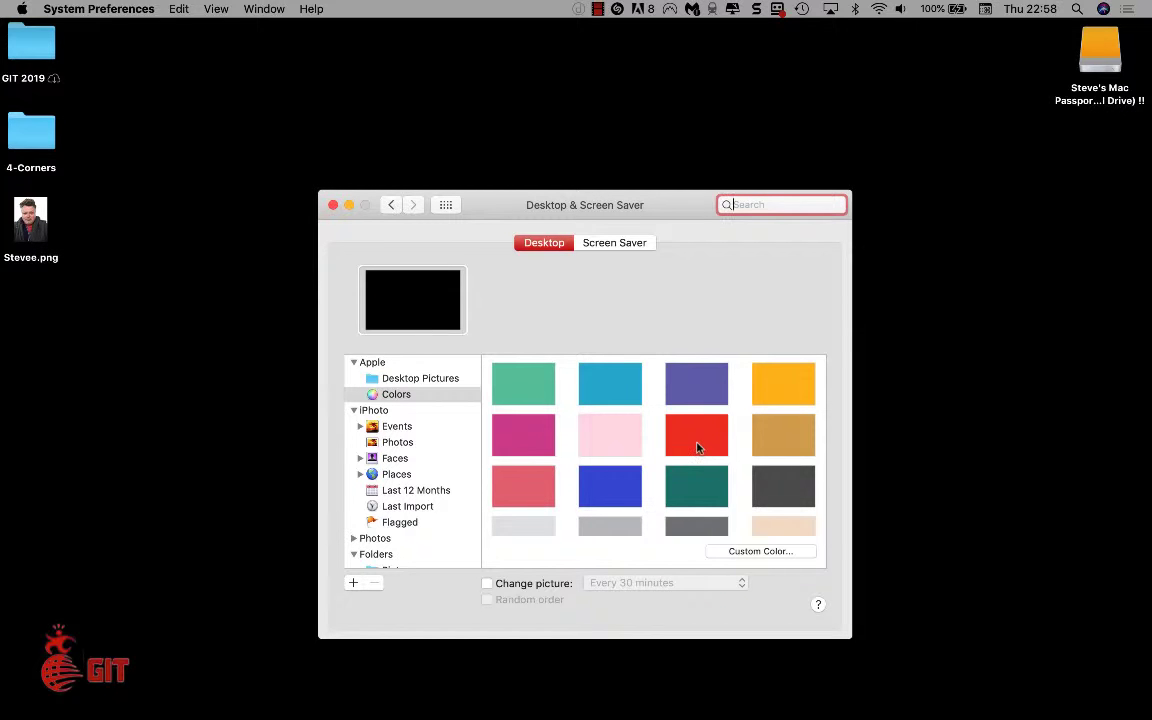
- Try the preset colours Red Orange, Plum and Blue Violet as the desktop background
left_click(697, 446)
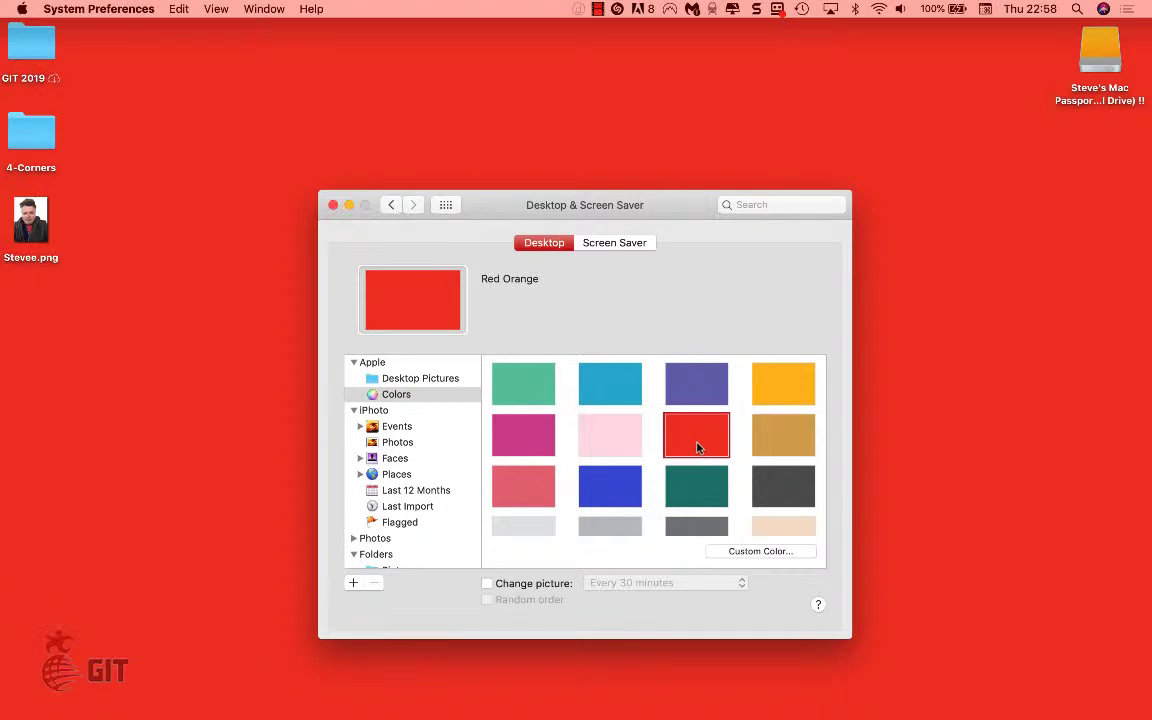
left_click(533, 440)
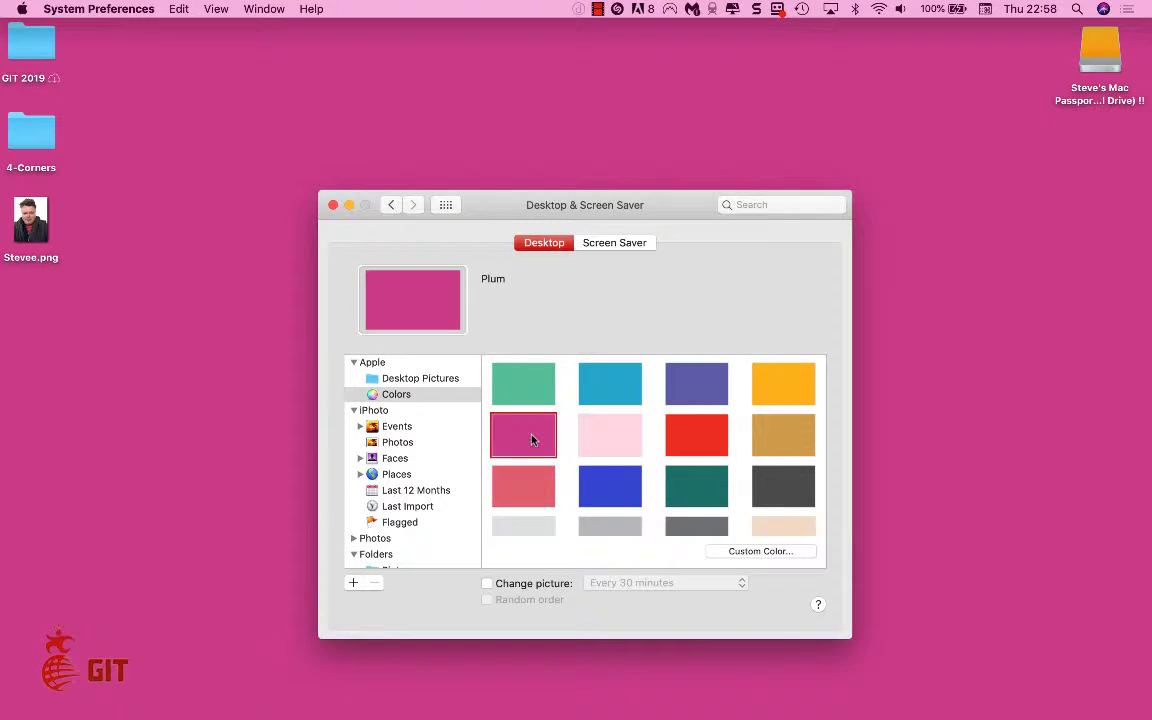
left_click(700, 388)
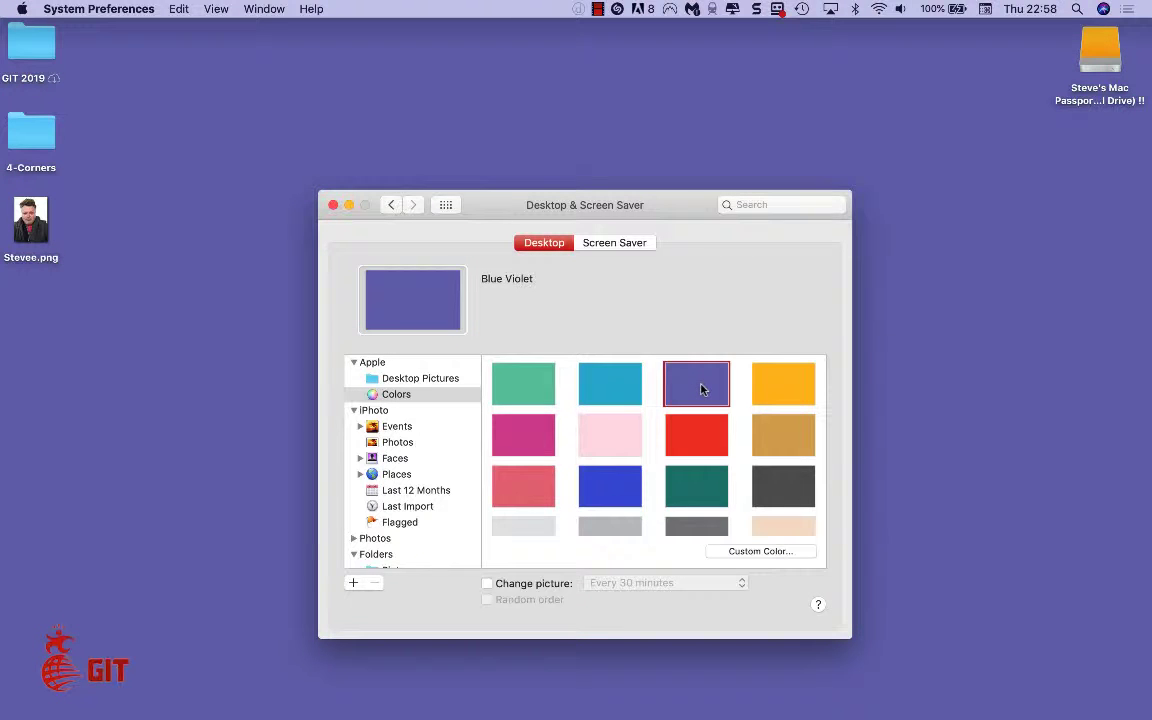
- Open the custom colour picker and try green, yellow, red, magenta and violet-blue from the colour wheel as the desktop background
scroll(689, 475, "down", 3)
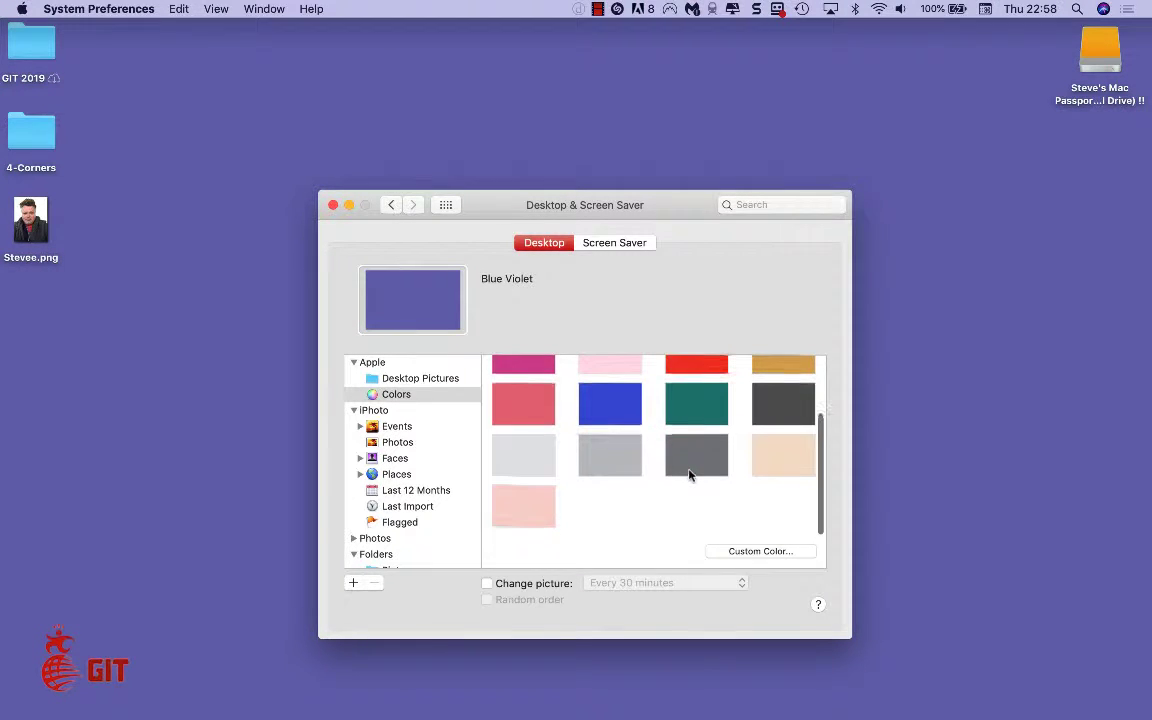
left_click(753, 552)
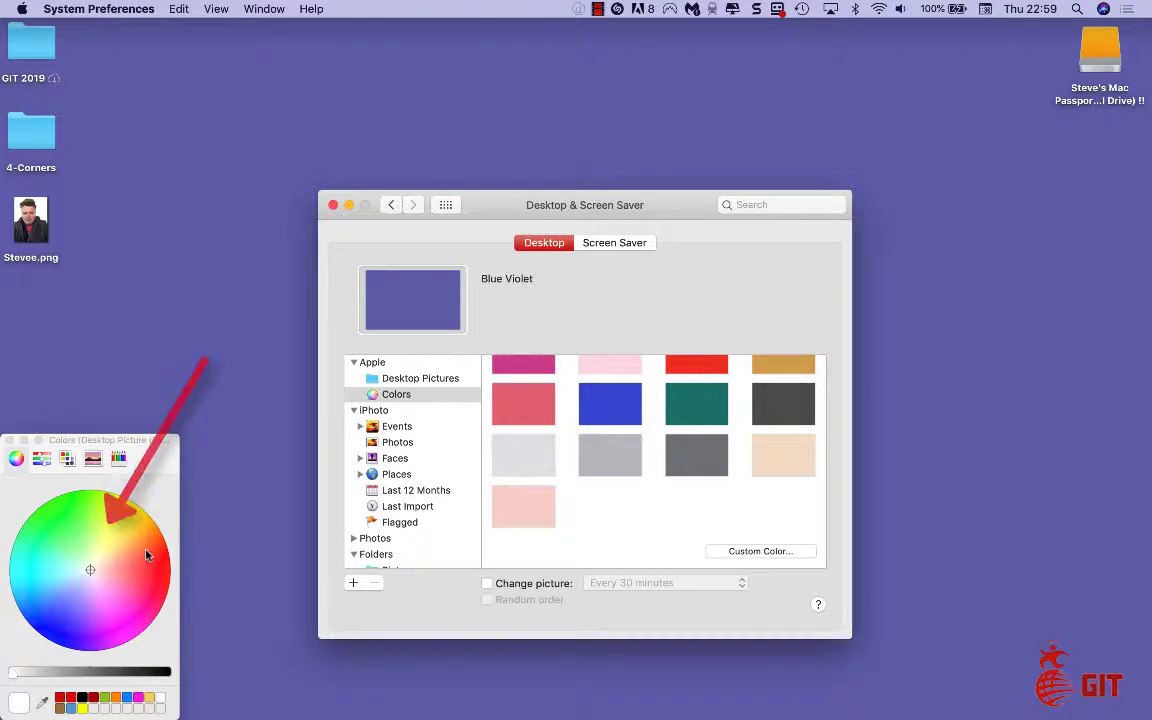
left_click(72, 513)
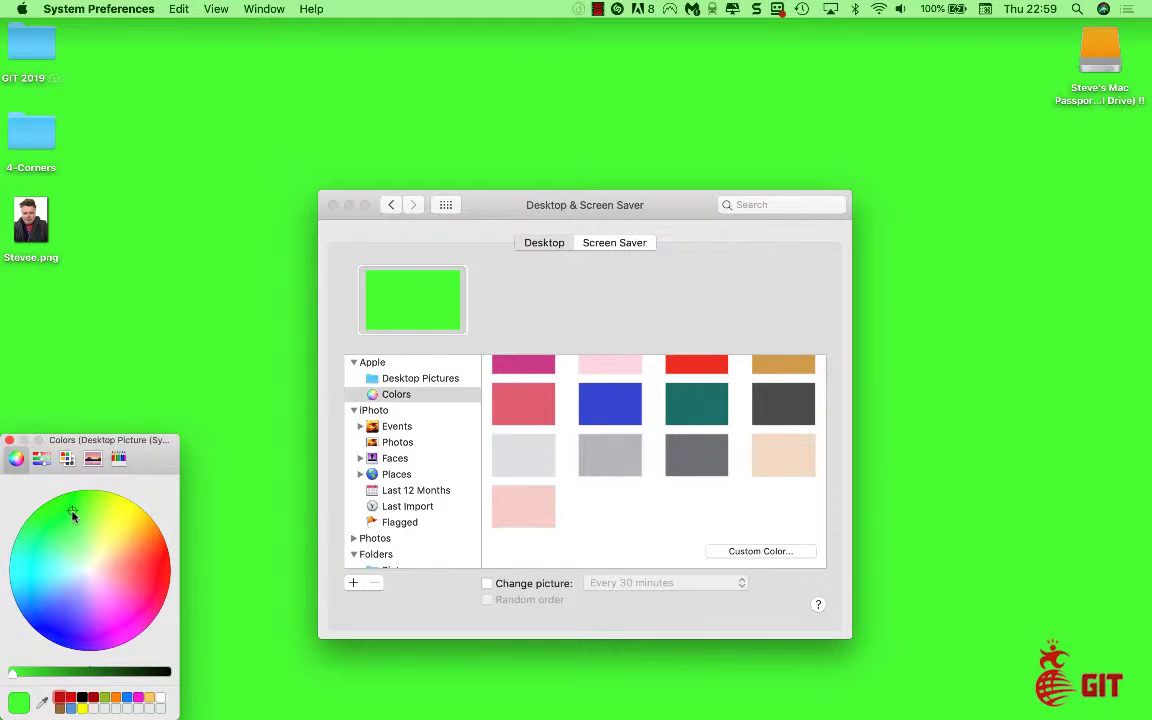
left_click(116, 530)
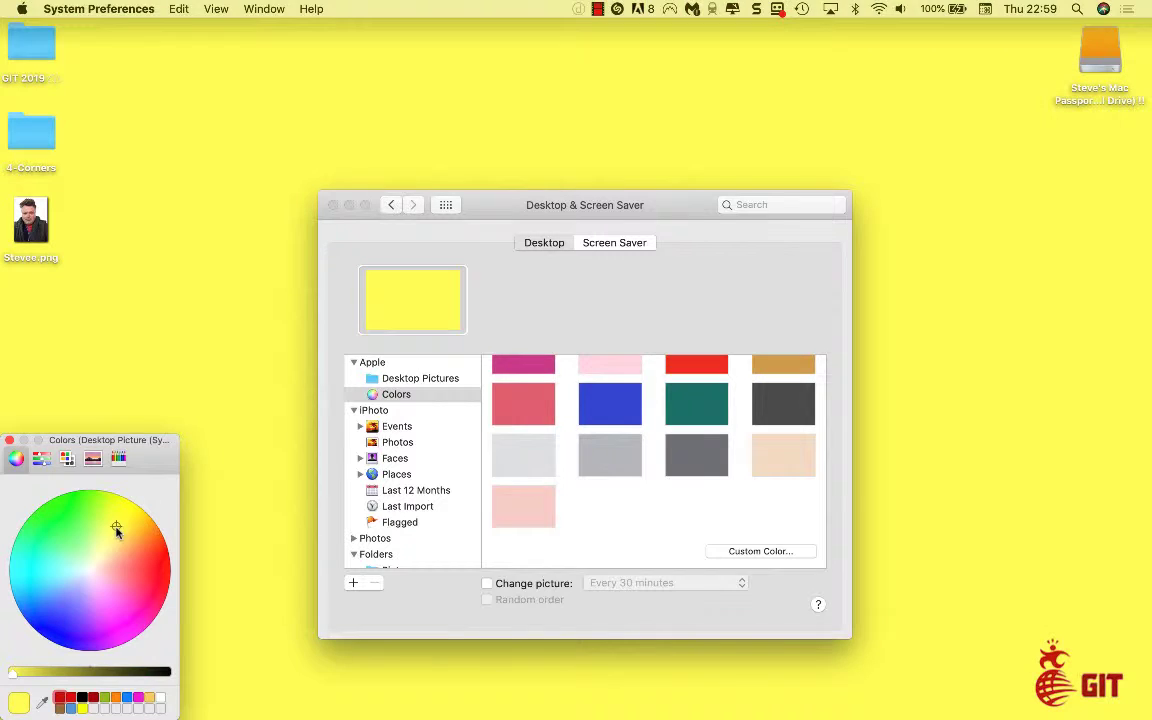
left_click(152, 572)
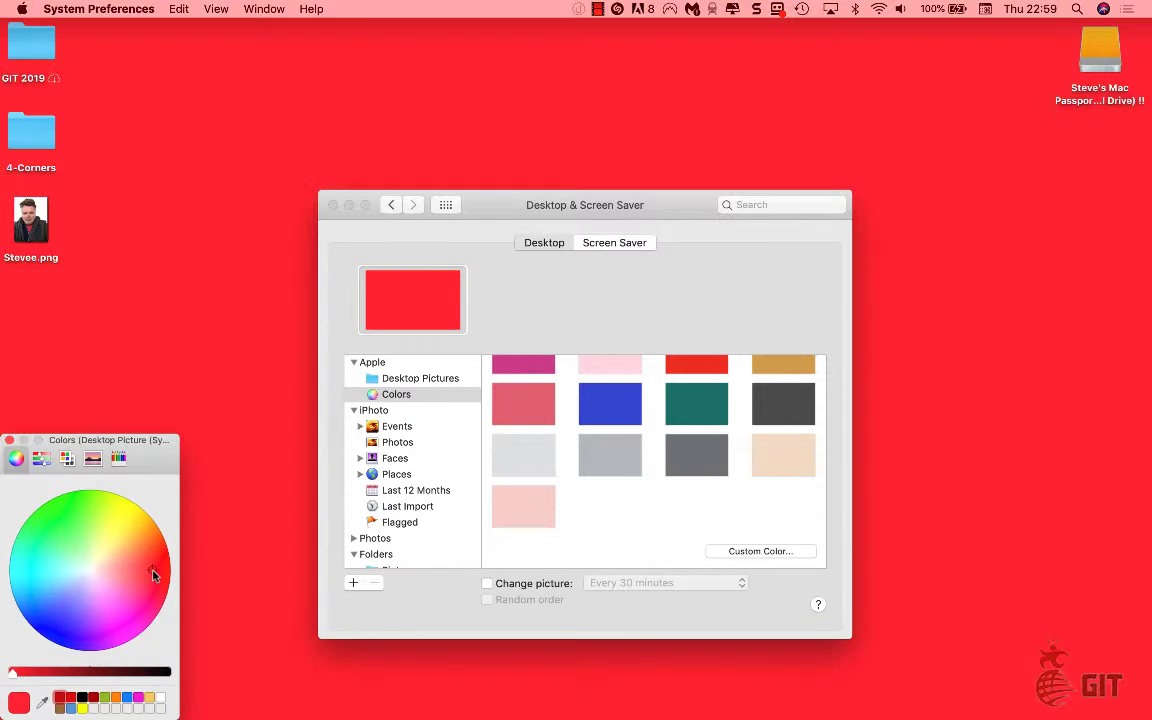
left_click(161, 589)
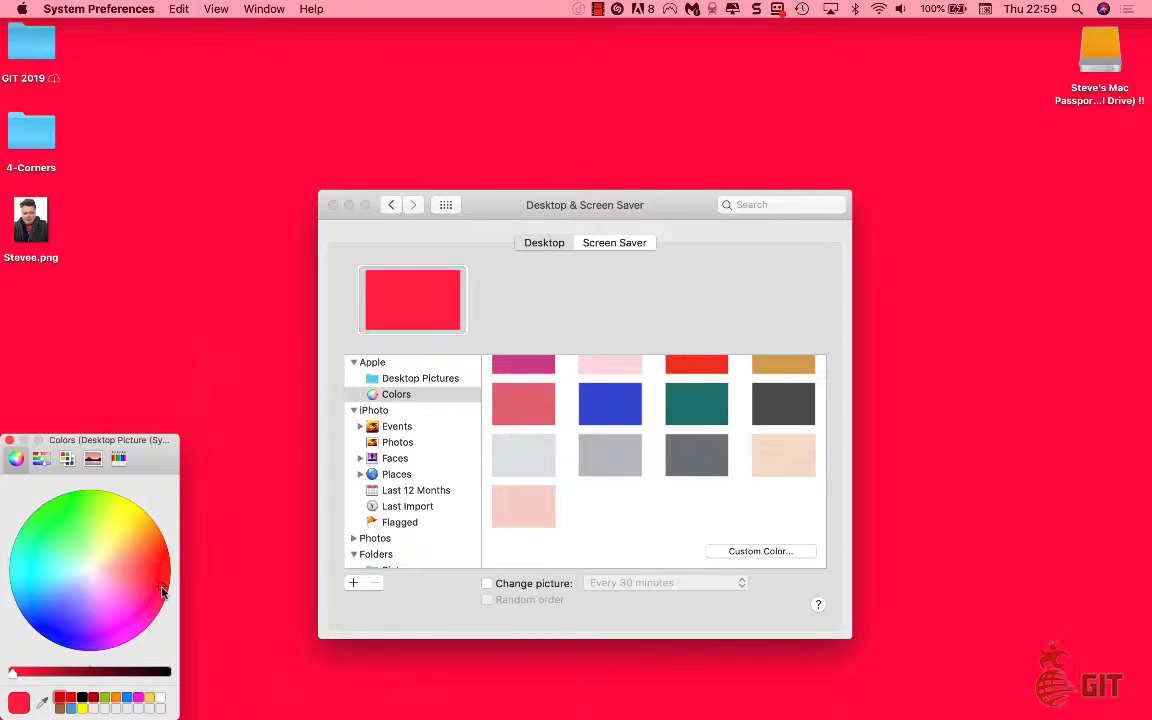
left_click(169, 565)
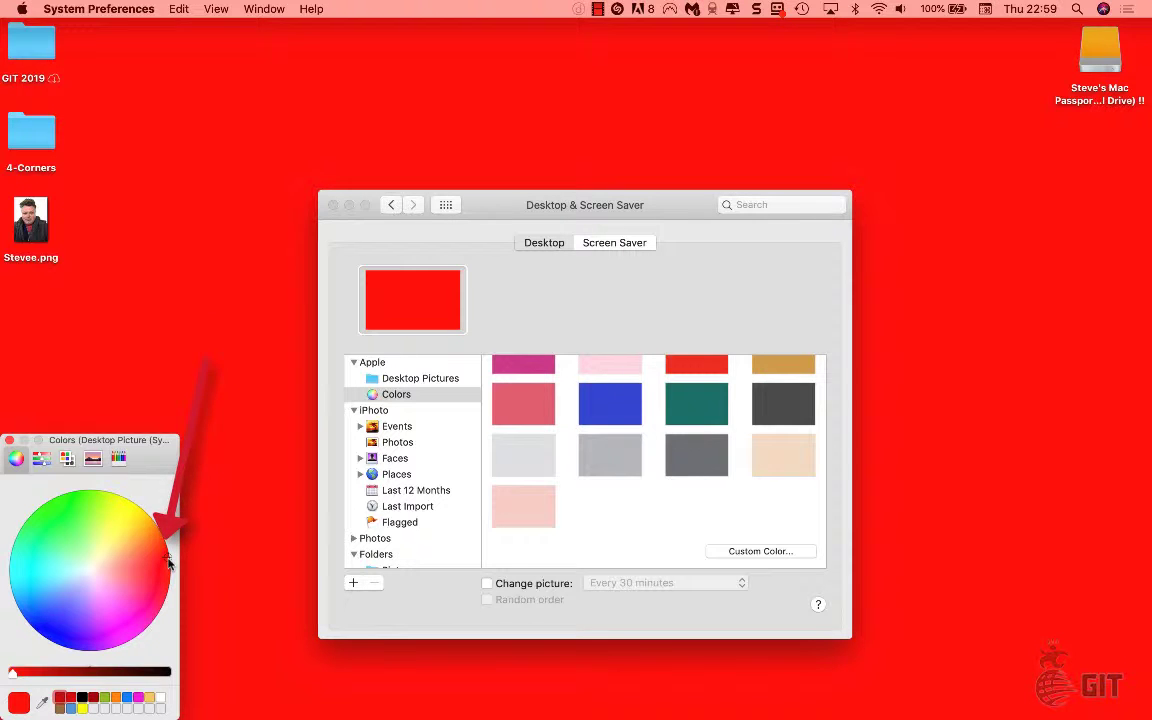
left_click(120, 617)
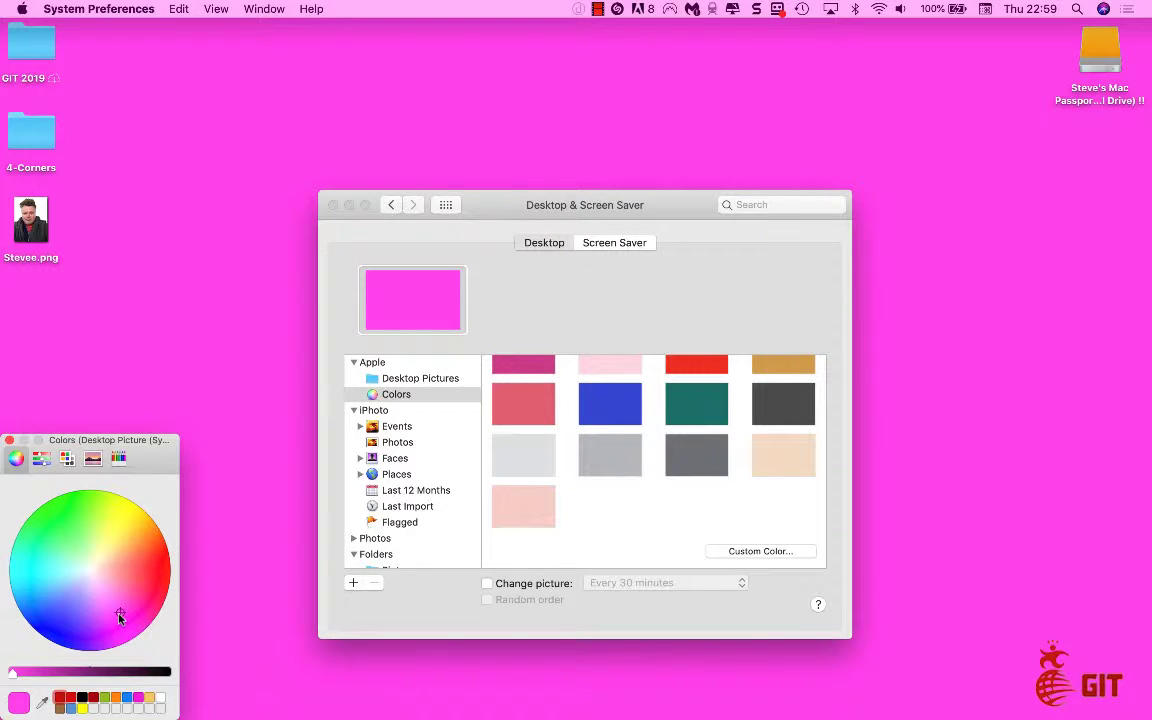
left_click(99, 620)
left_click(68, 621)
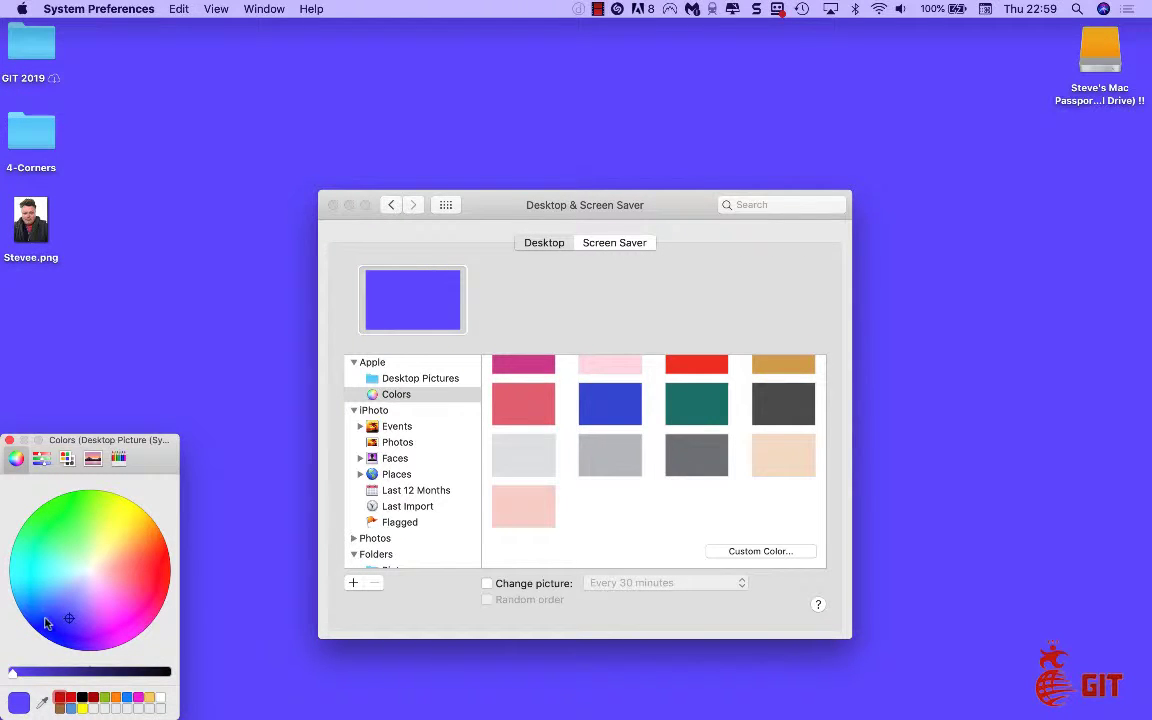
- Set the background to cyan on the colour wheel, darken it almost to black and restore full brightness
left_click(45, 624)
left_click_drag(45, 624, 23, 570)
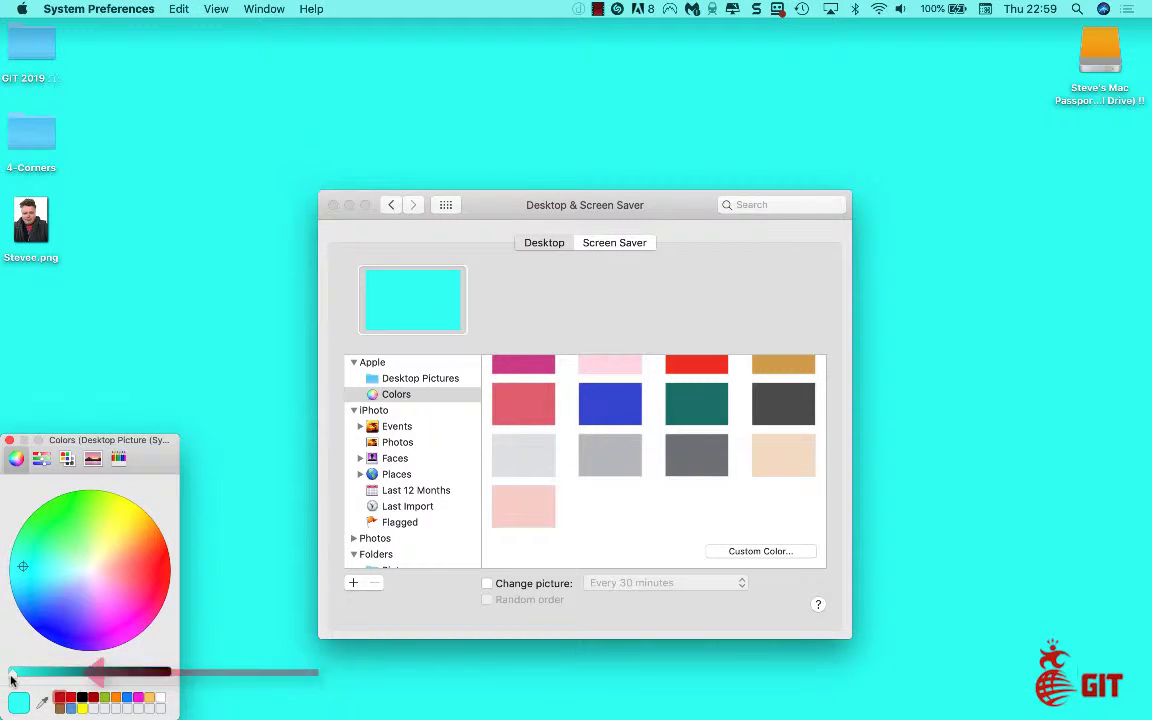
left_click_drag(11, 680, 152, 681)
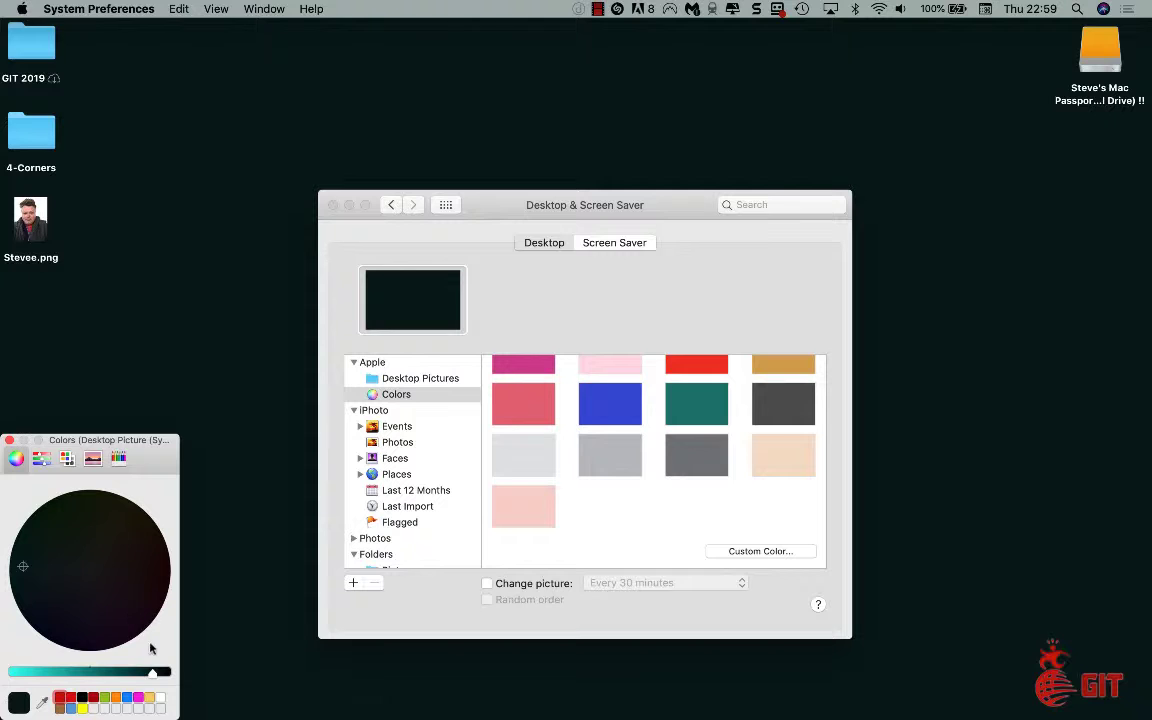
left_click_drag(152, 677, 14, 677)
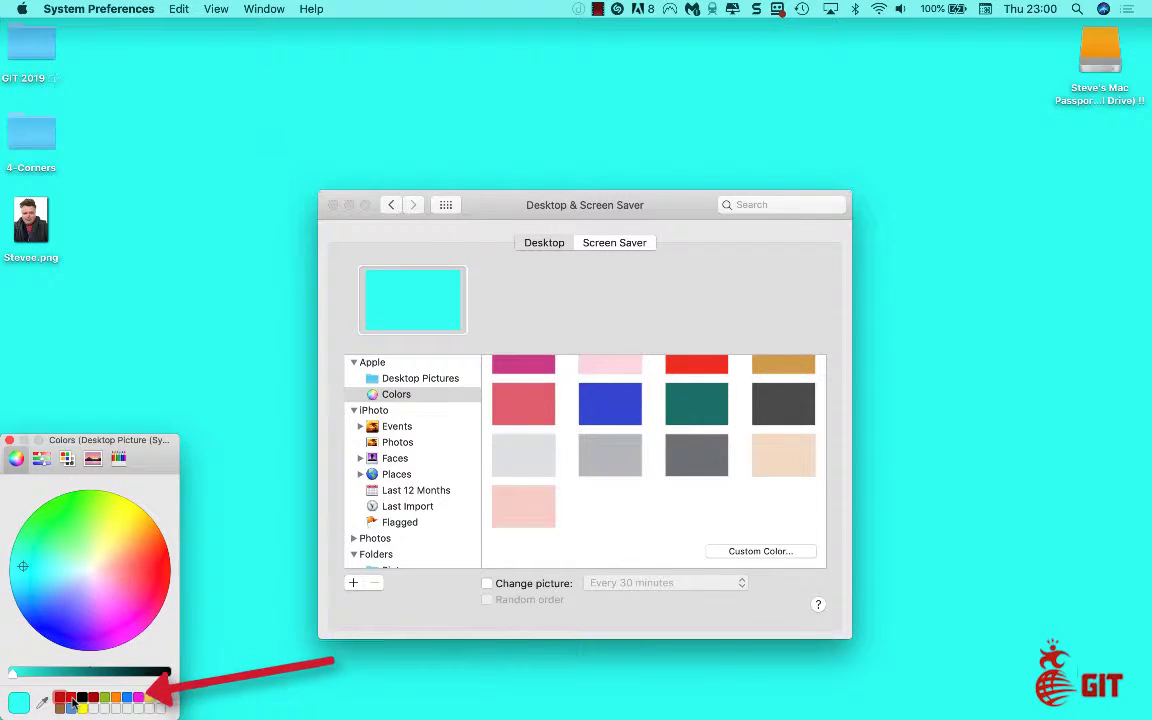
- Try the saved red, black, dark red, green, orange and blue swatches as the desktop background
left_click(72, 700)
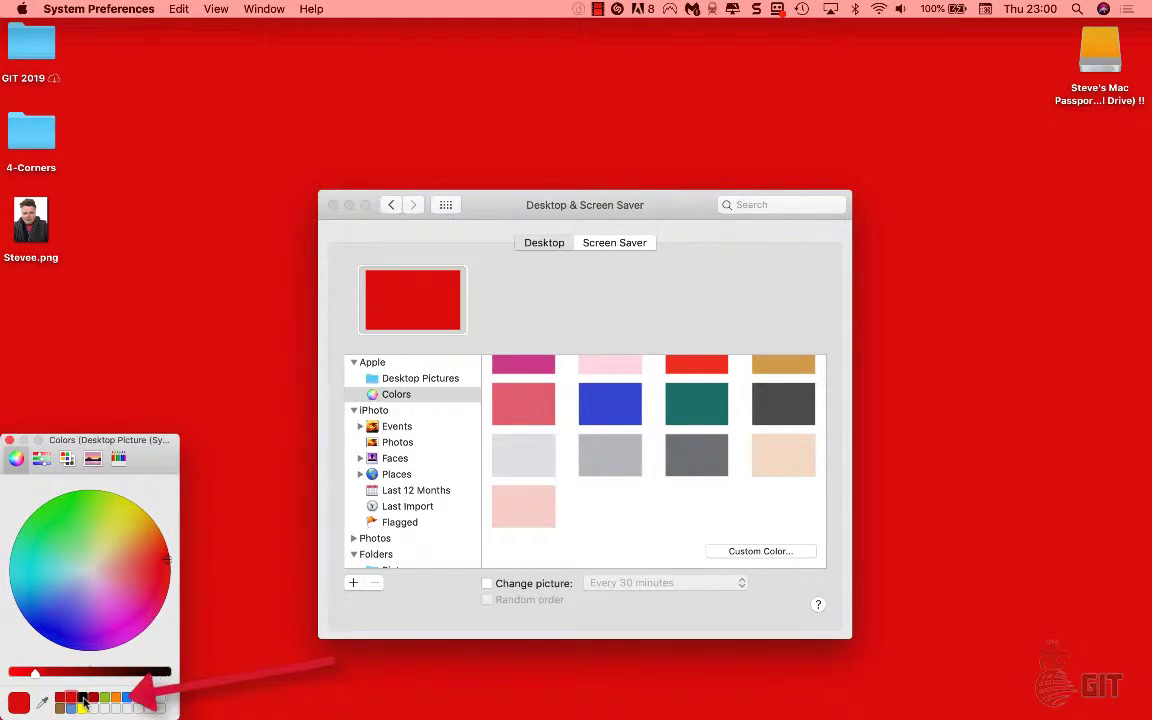
left_click(83, 699)
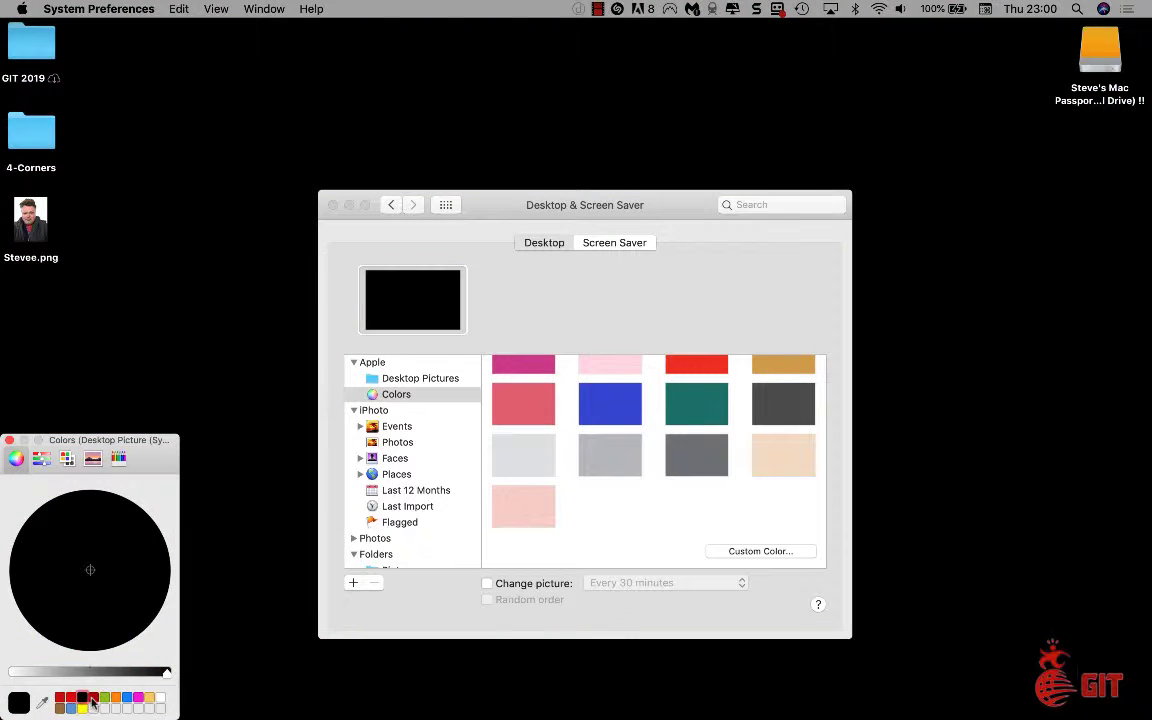
left_click(93, 699)
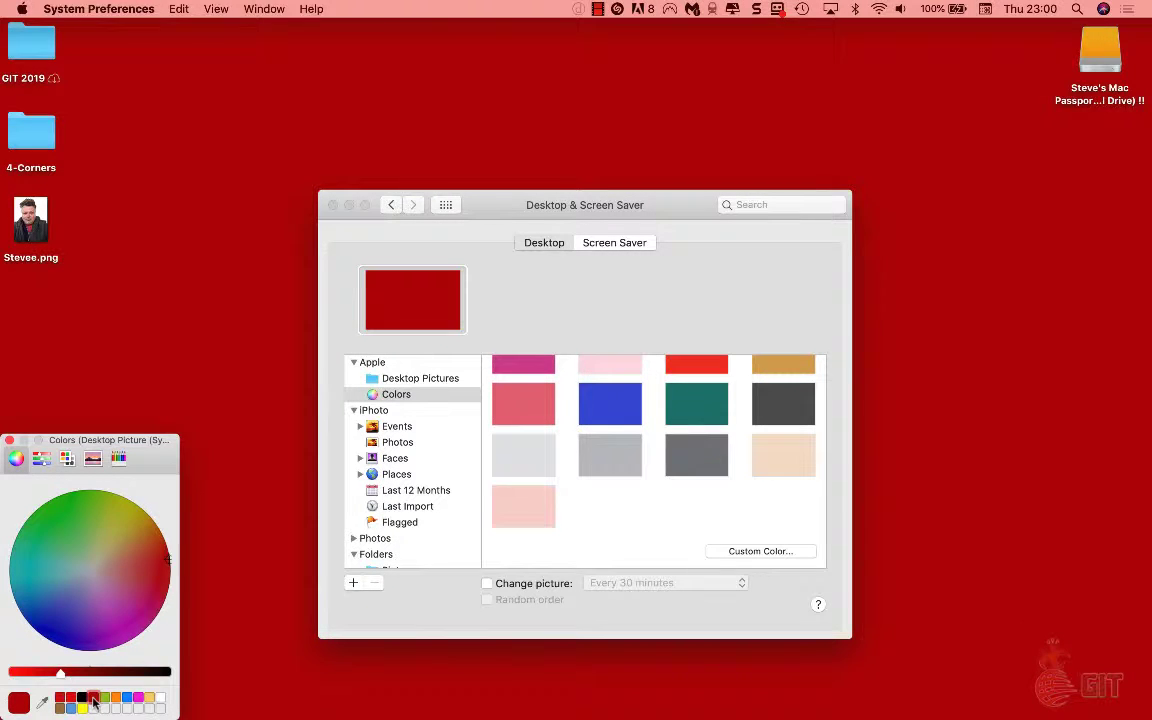
left_click(105, 699)
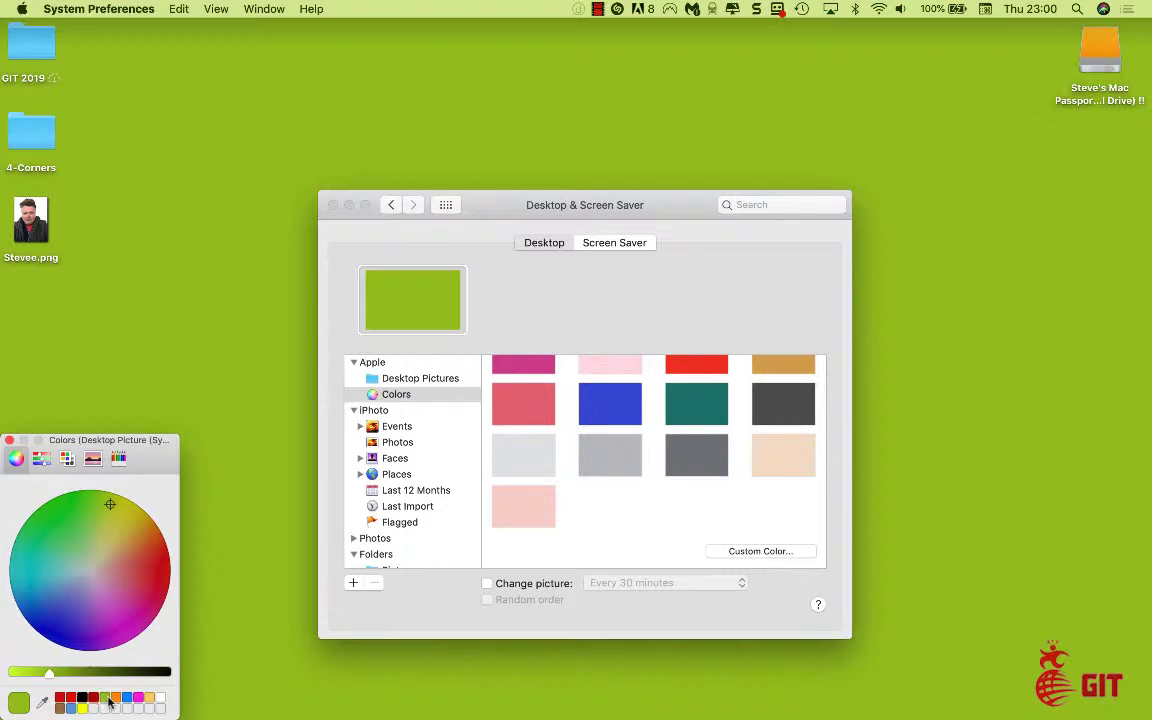
left_click(115, 699)
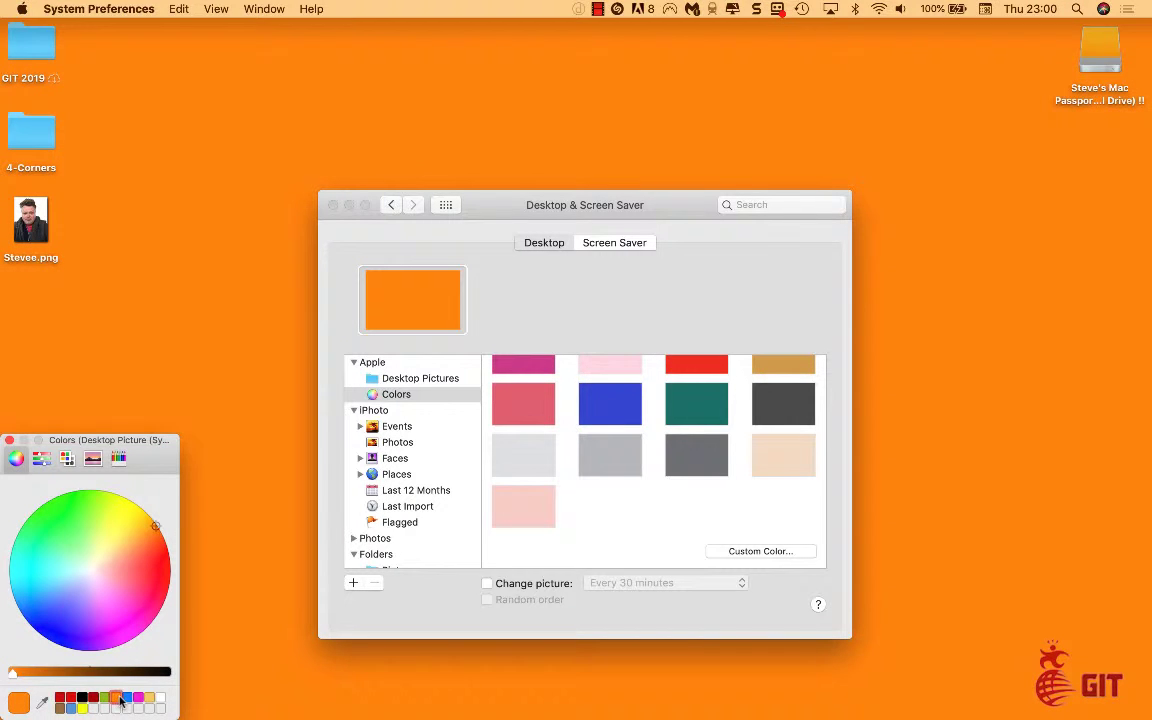
left_click(125, 699)
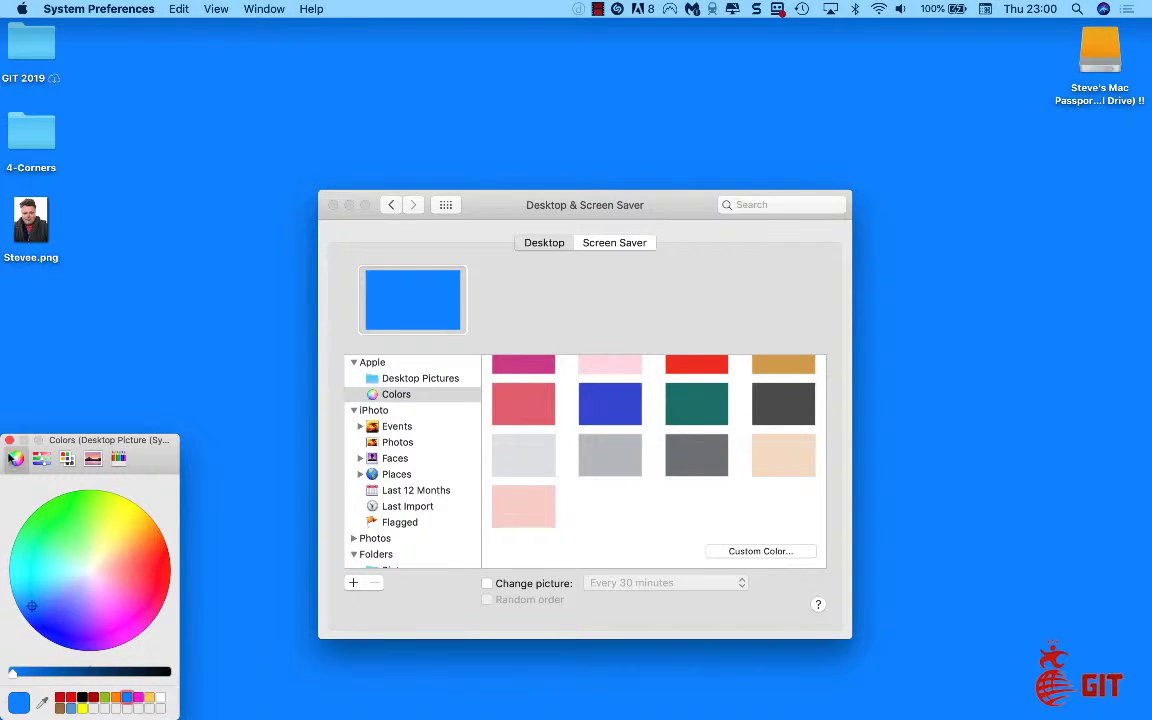
- Examine the colour picker's Grayscale Slider, the Apple colour palette and the Spectrum view
left_click(41, 458)
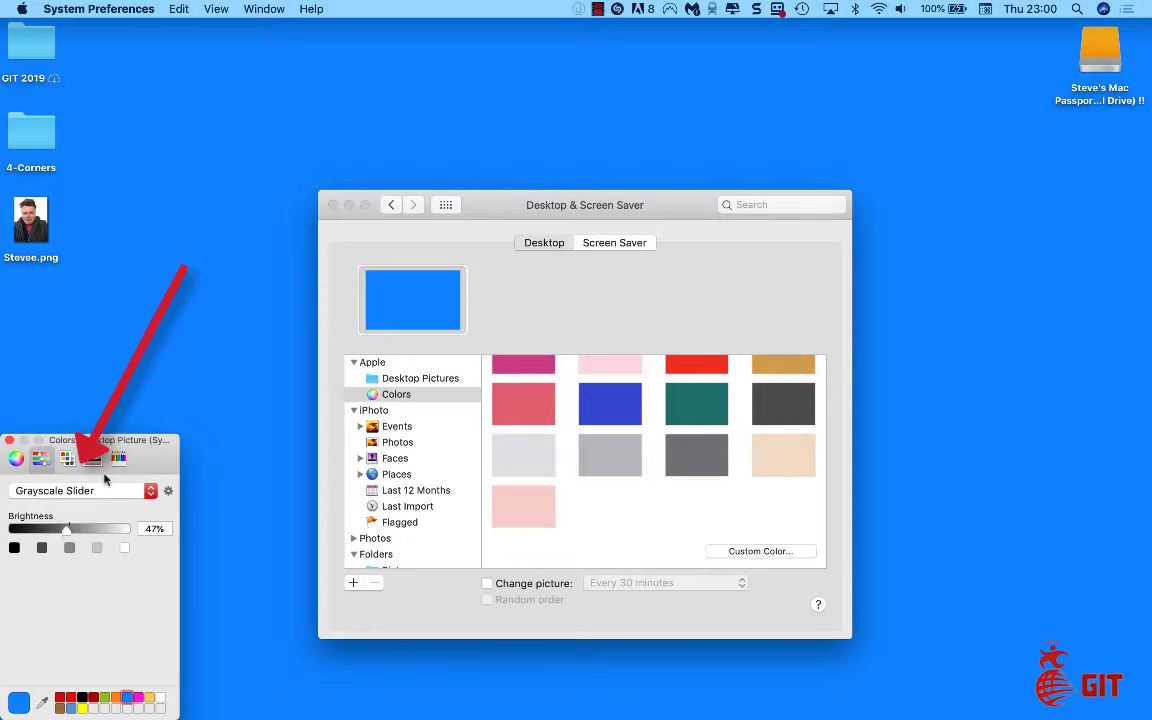
left_click(67, 458)
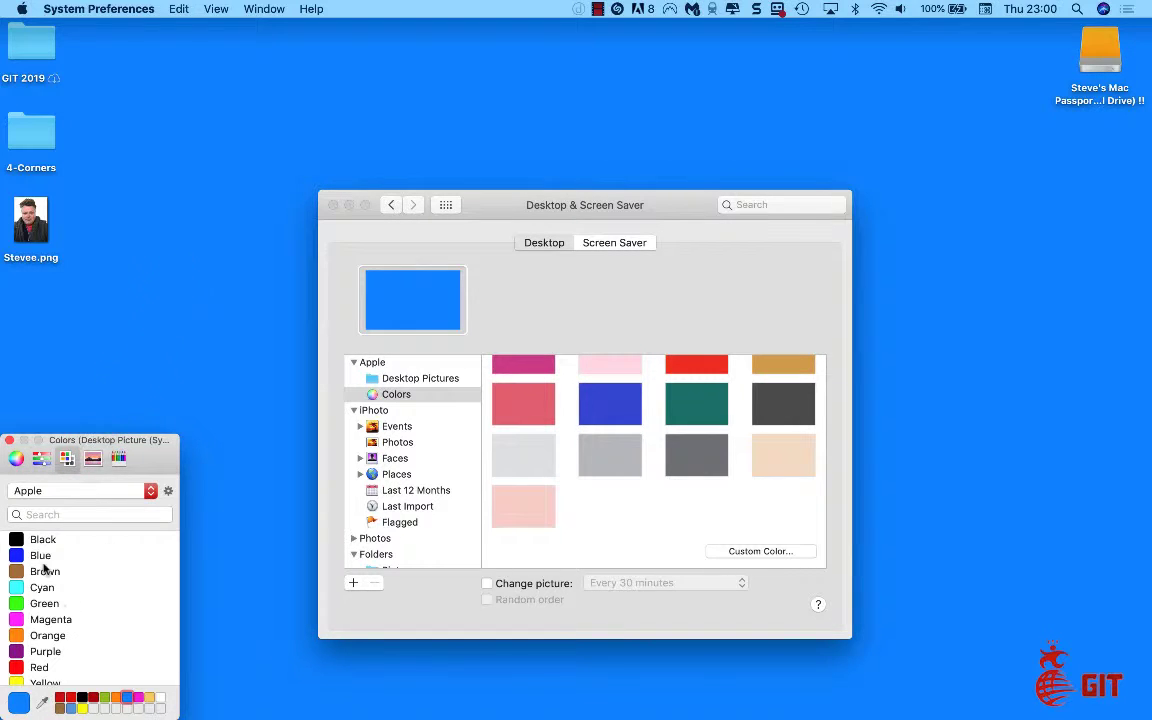
scroll(44, 566, "down", 2)
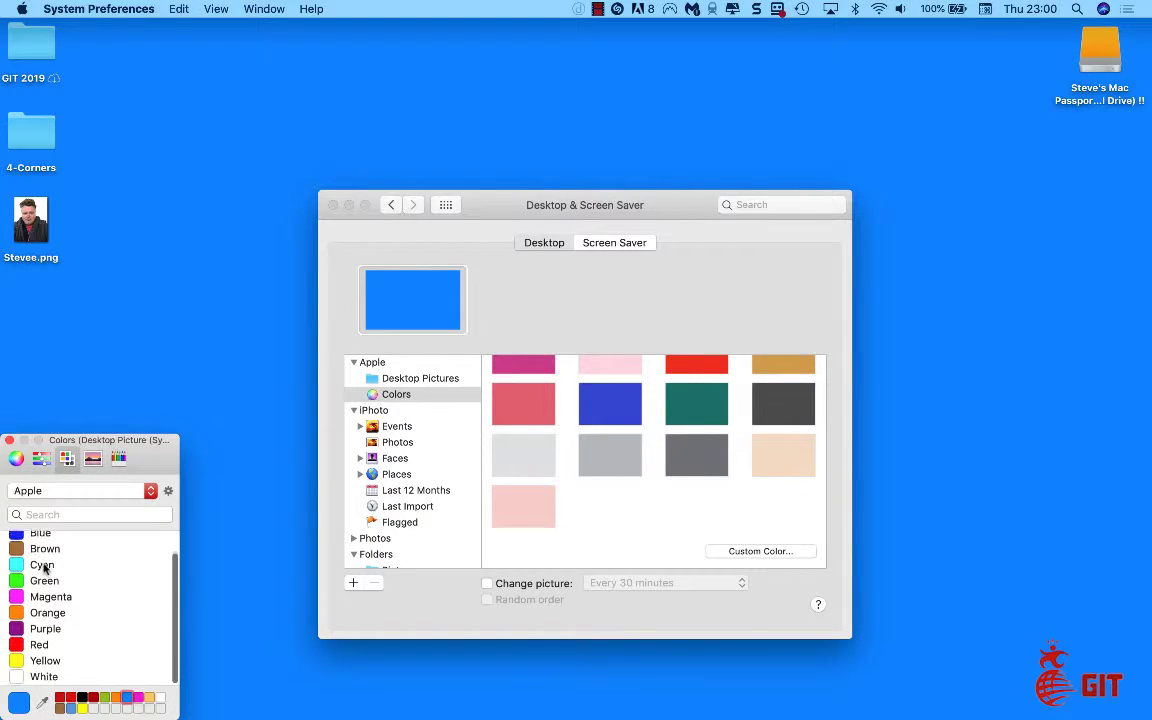
left_click(92, 458)
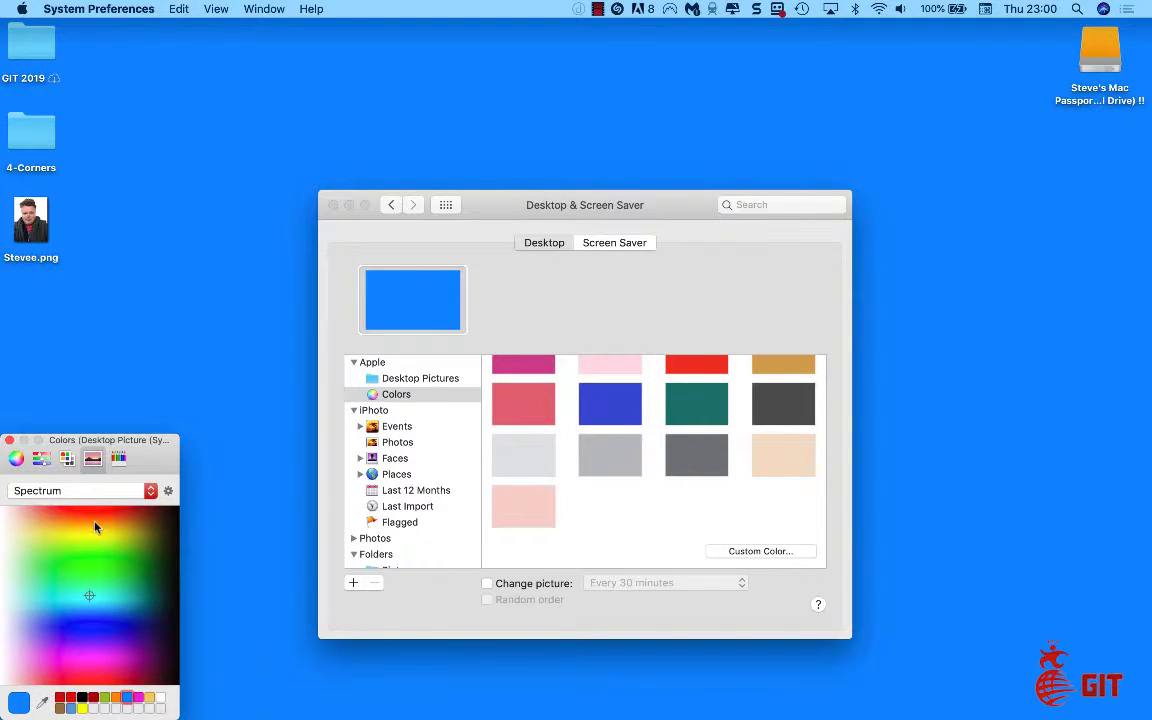
- Switch to the colour pencils, try green, red and Strawberry, and set the desktop background to Grape
left_click(118, 457)
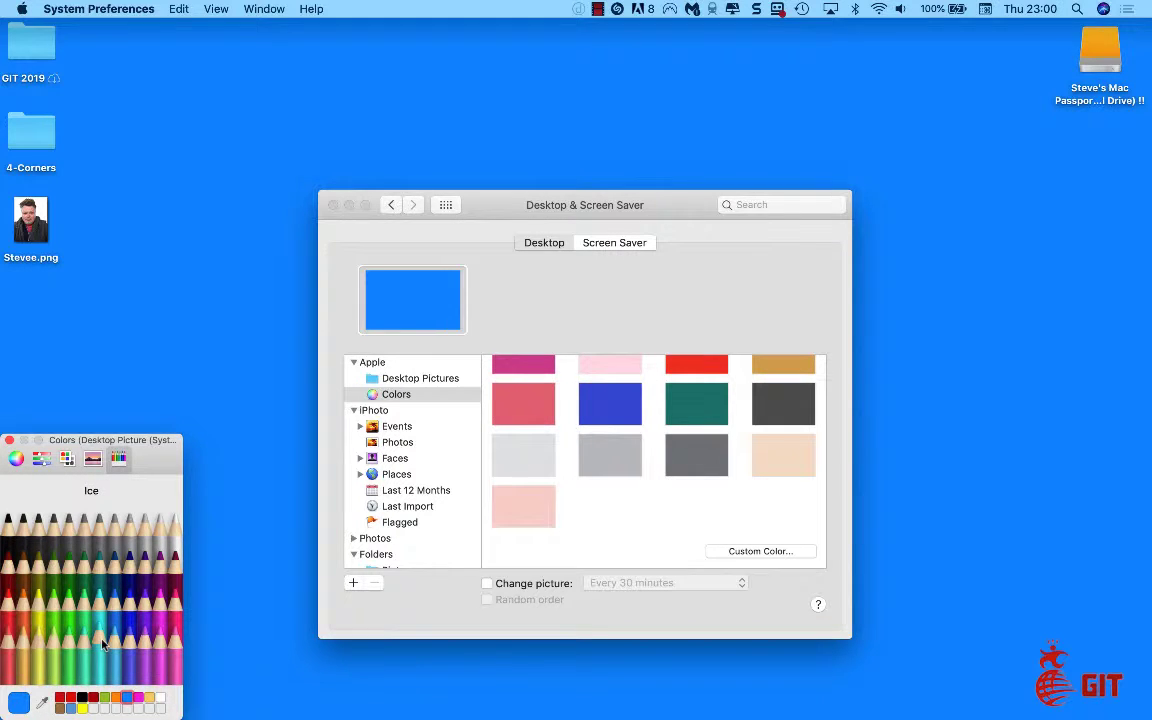
left_click(86, 571)
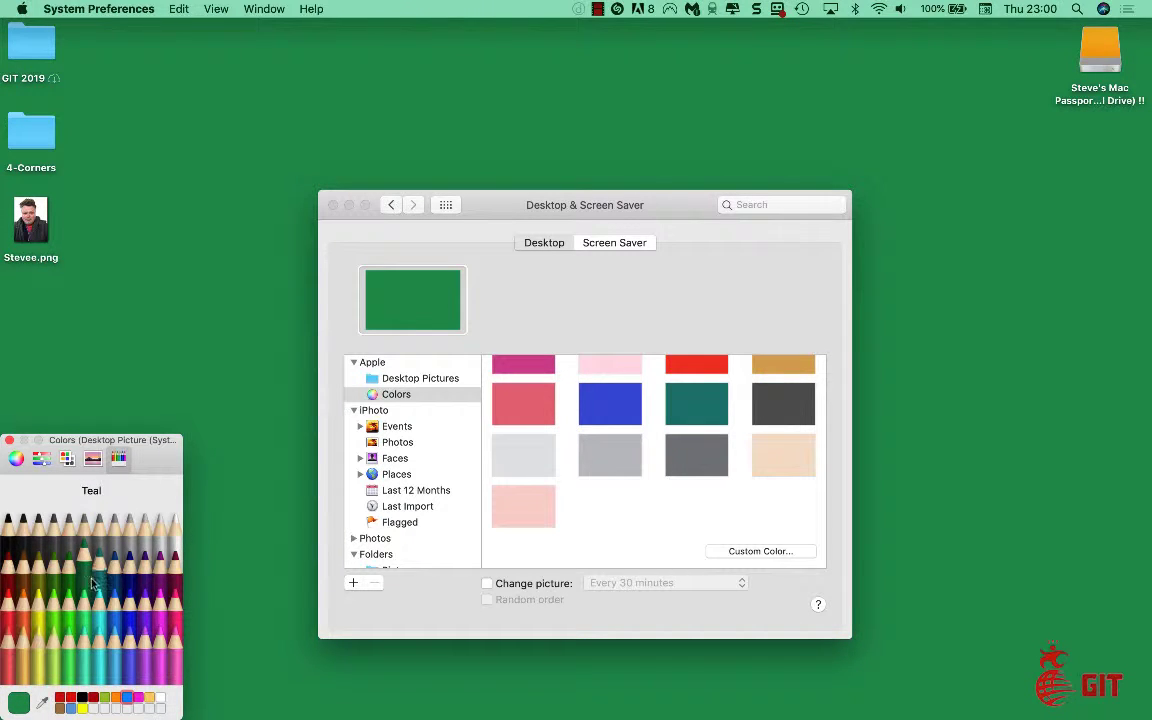
left_click(145, 612)
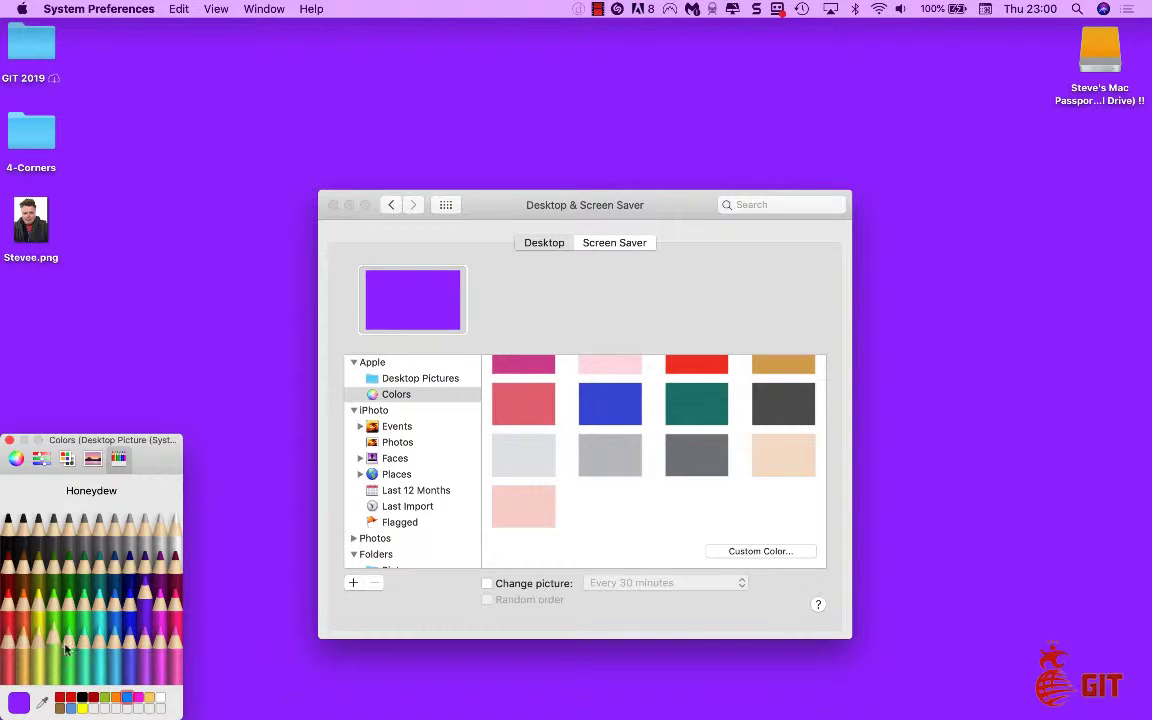
left_click(7, 602)
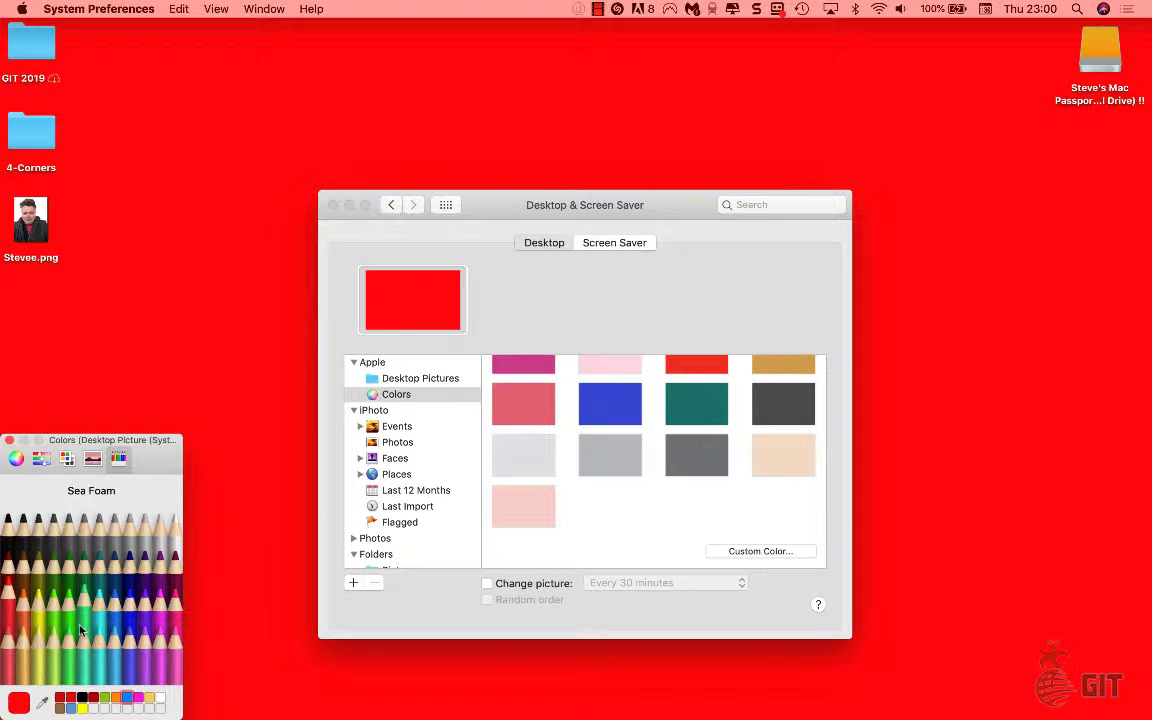
left_click(6, 652)
left_click(177, 613)
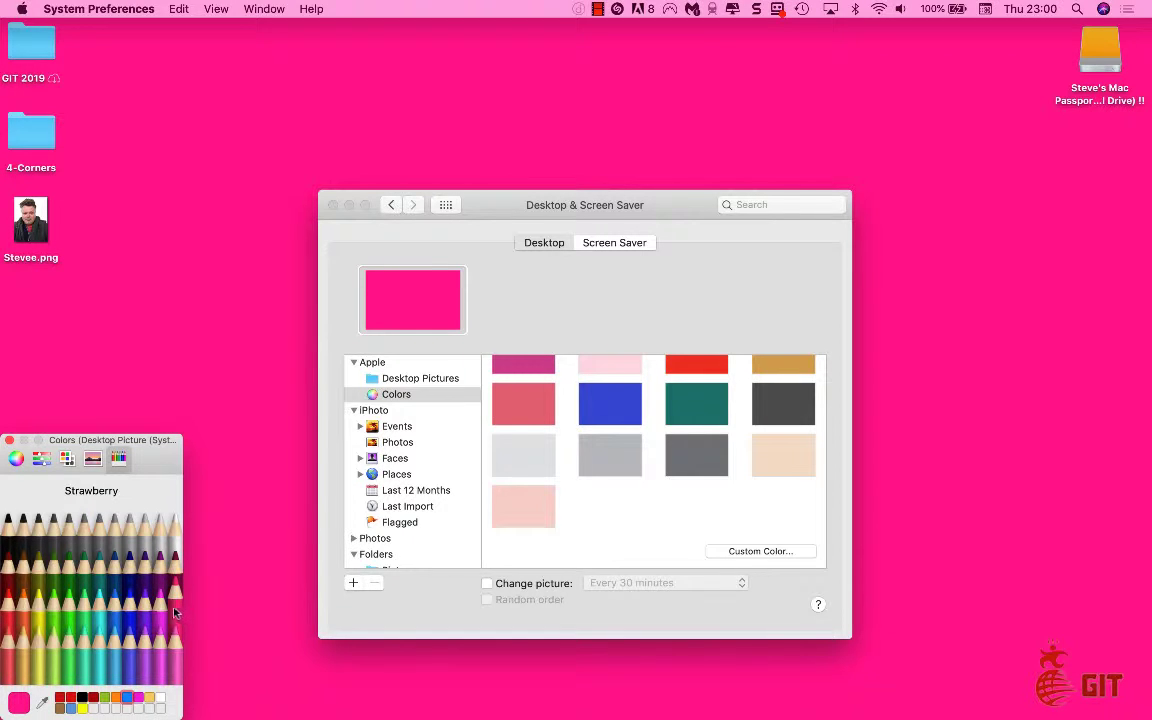
left_click_drag(171, 612, 146, 612)
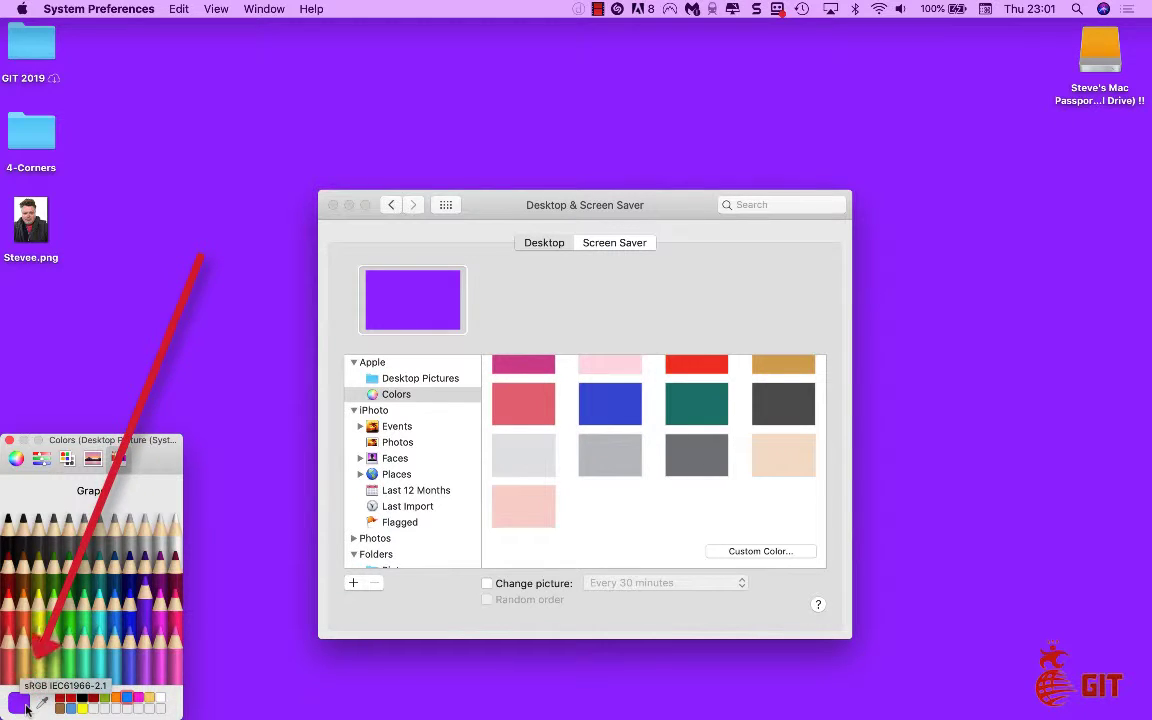
- Save the Grape colour as a swatch, switch the background to brown and back to Grape with the swatches, and close the colour picker
left_click_drag(27, 706, 62, 706)
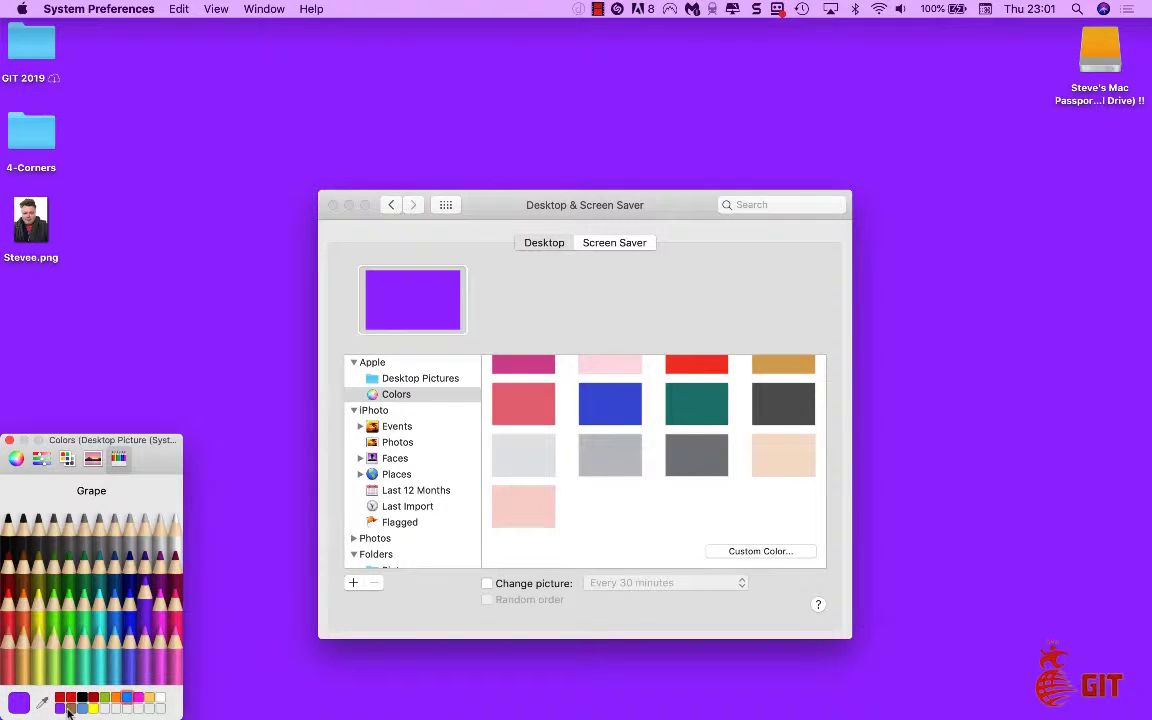
left_click(69, 708)
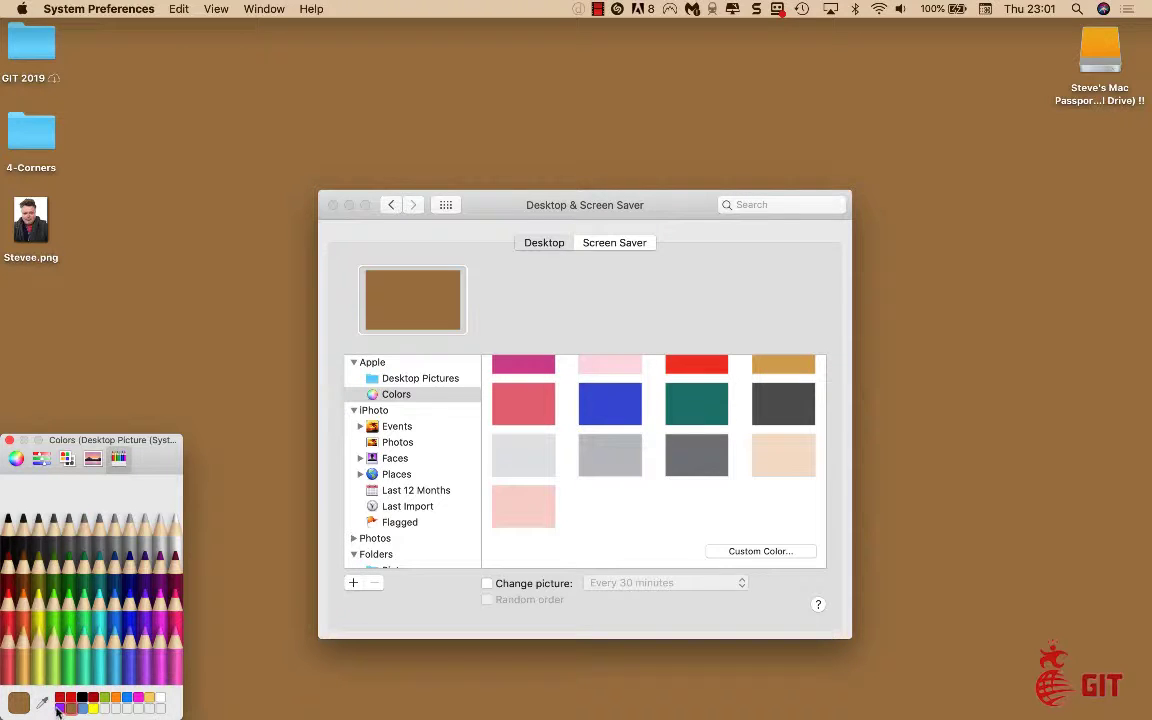
left_click(58, 708)
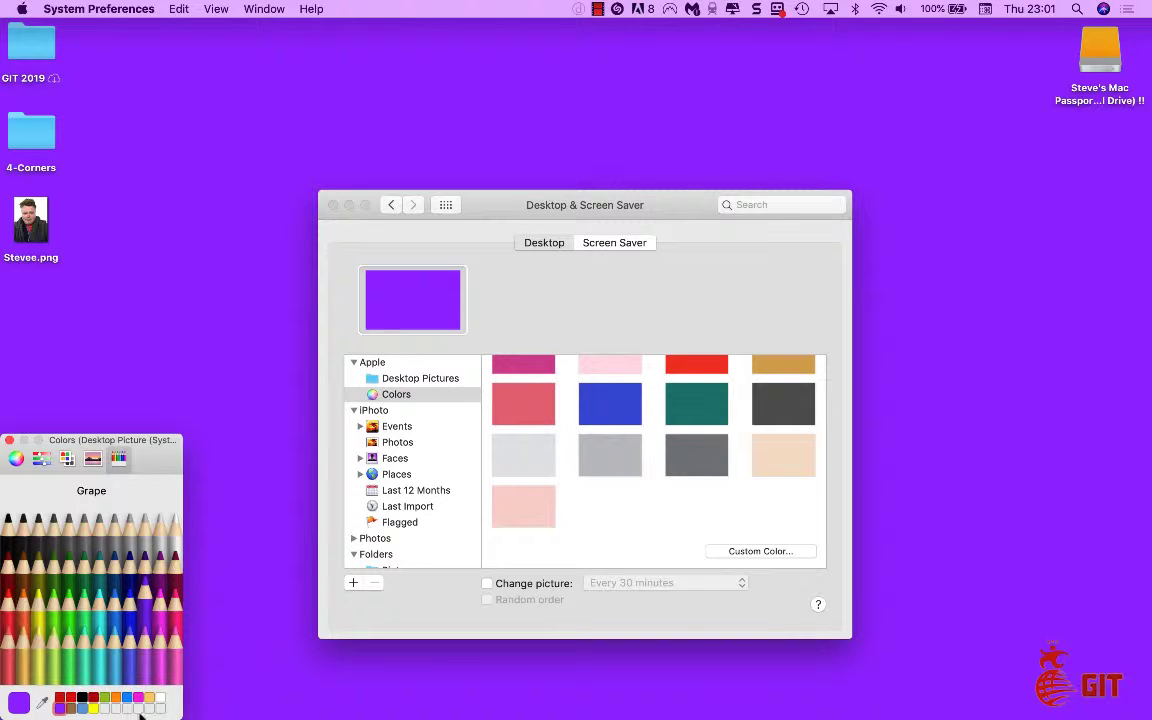
left_click(9, 440)
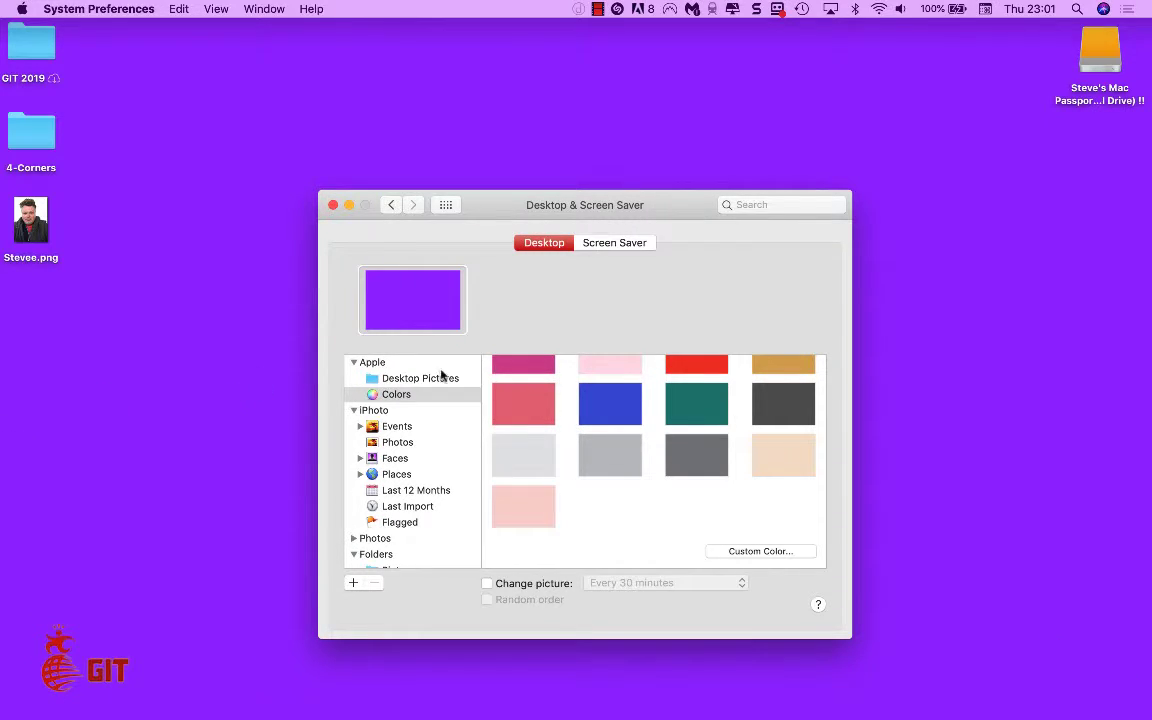
- Try the snowy tree-lined road photo and the vehicle mirror photo from iPhoto Photos as the desktop background, and browse further photos
left_click(405, 447)
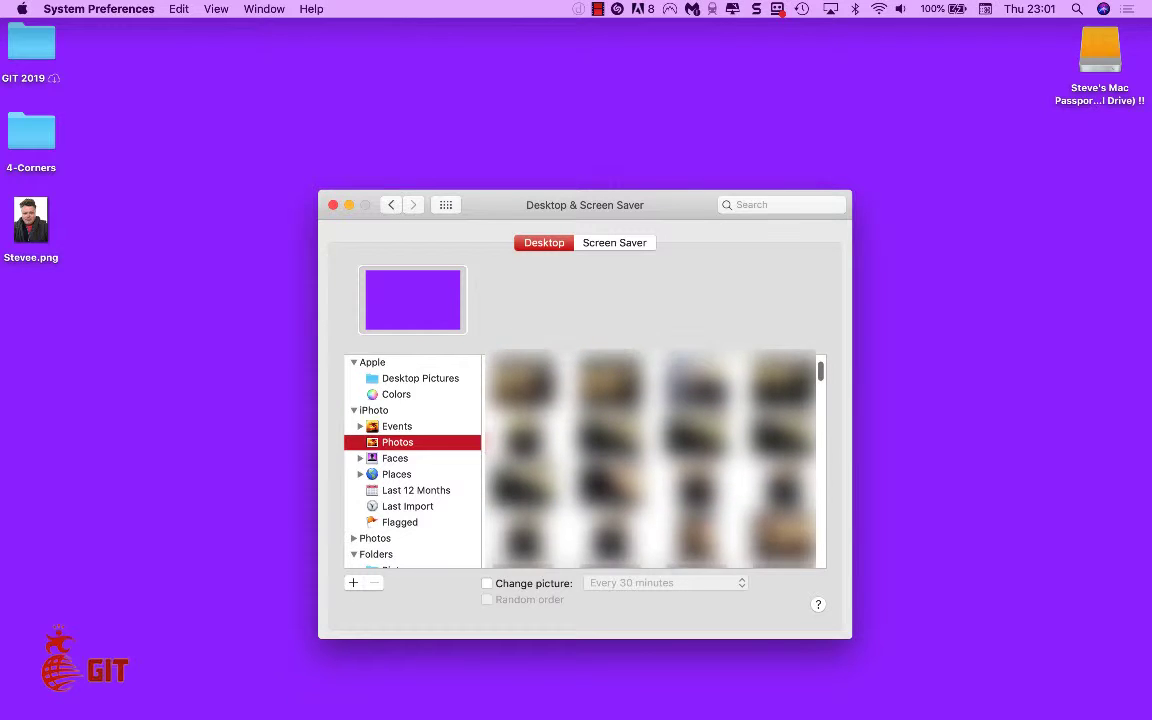
left_click(690, 449)
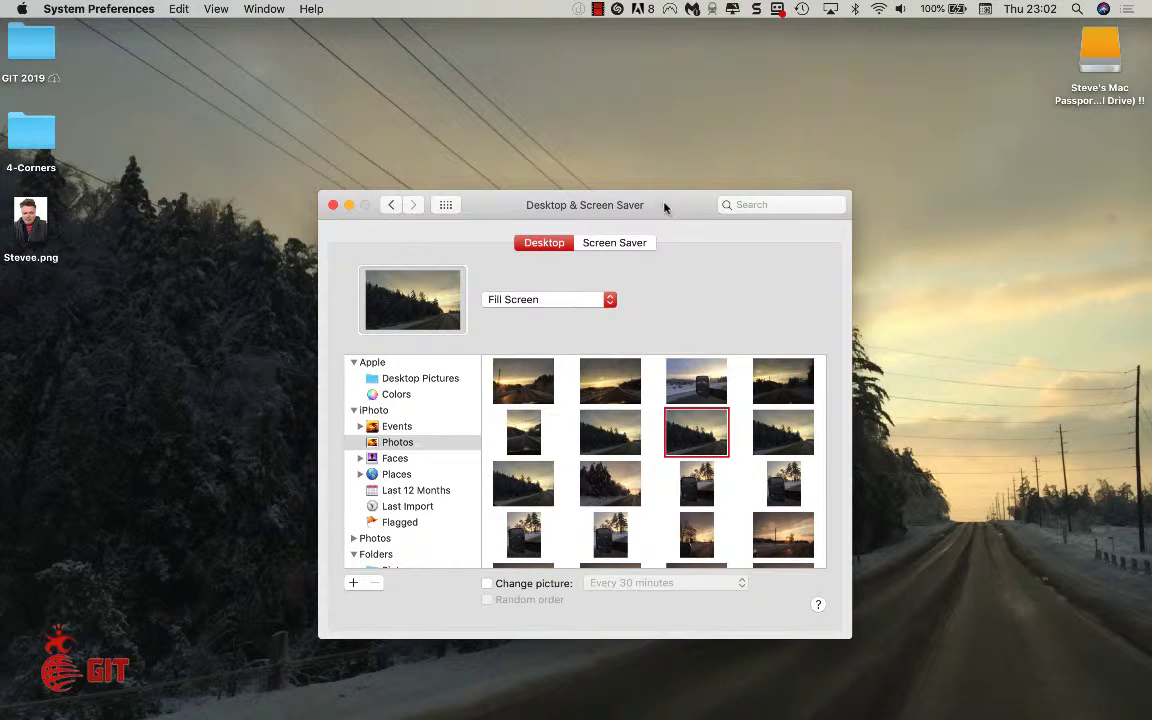
left_click_drag(665, 205, 630, 122)
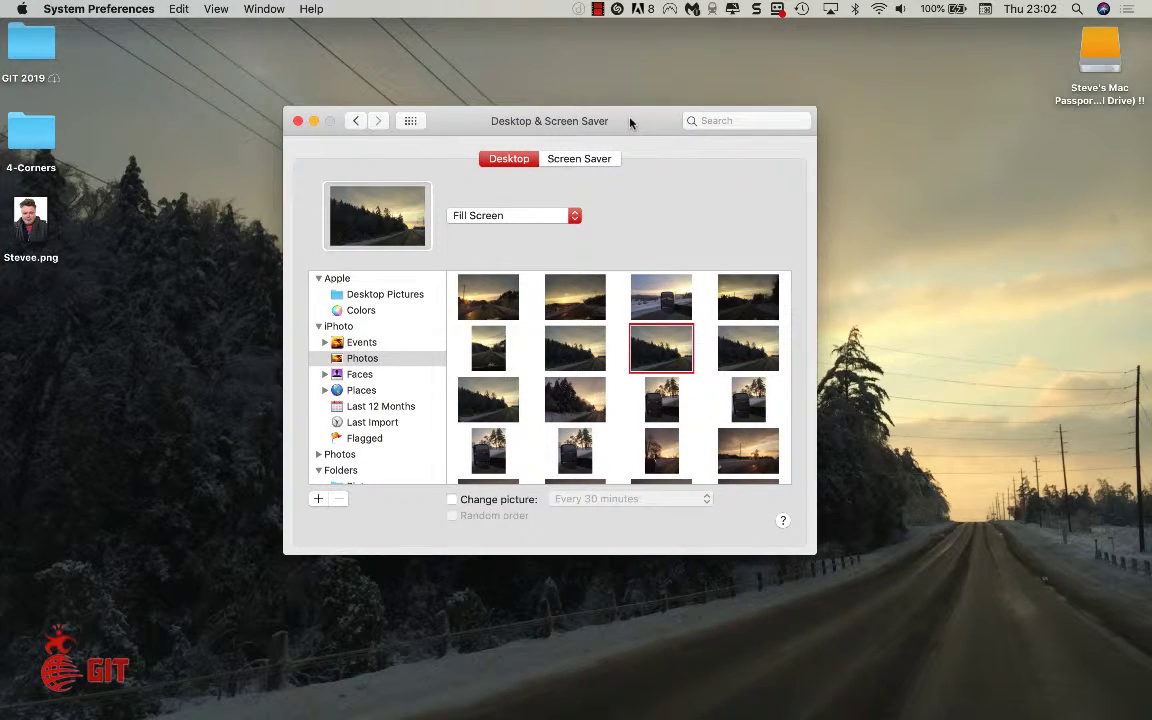
left_click(660, 295)
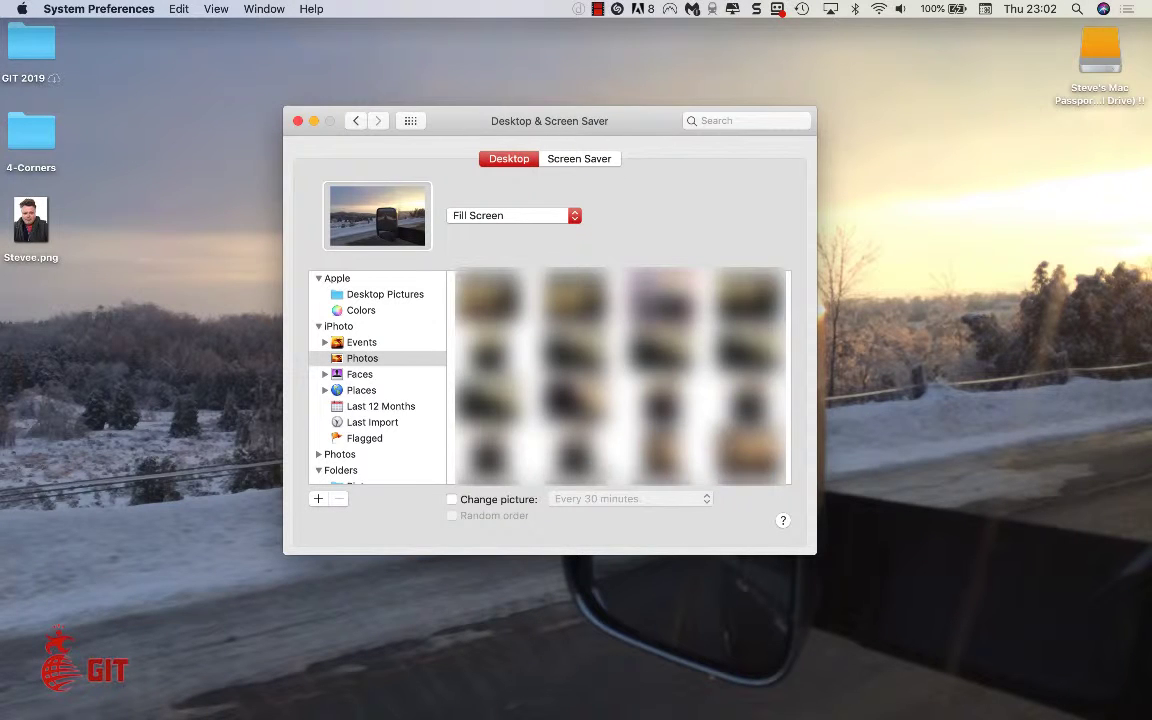
scroll(620, 378, "down", 5)
scroll(620, 378, "down", 10)
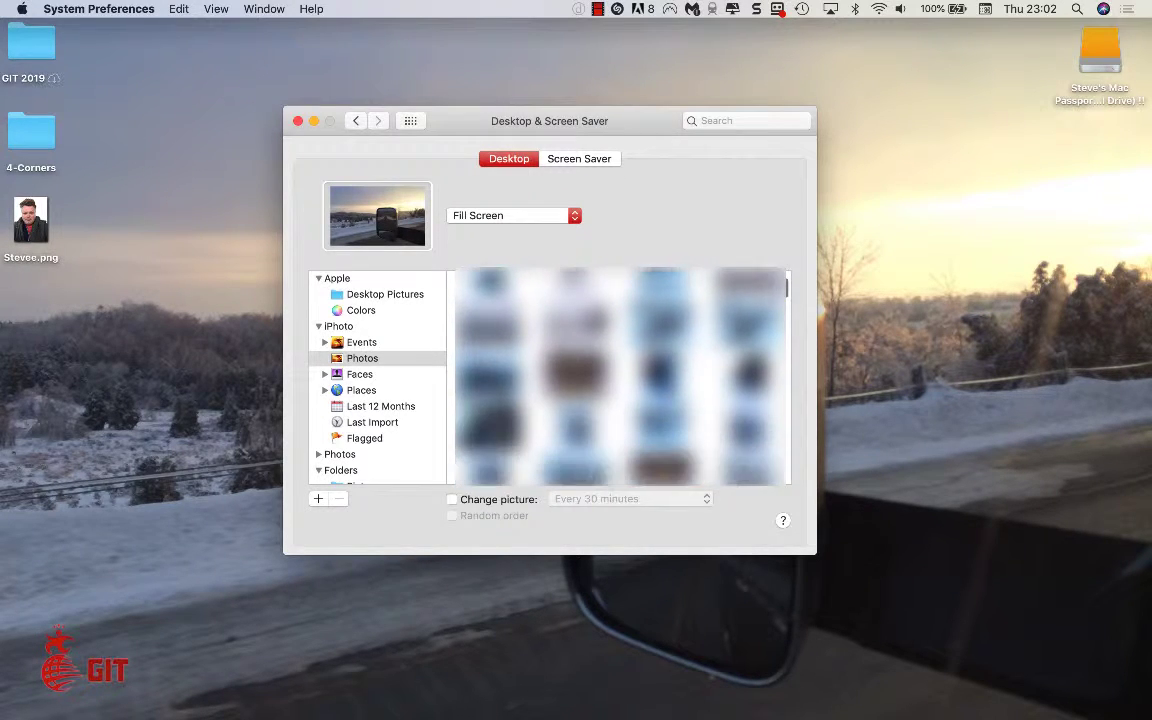
scroll(620, 378, "down", 10)
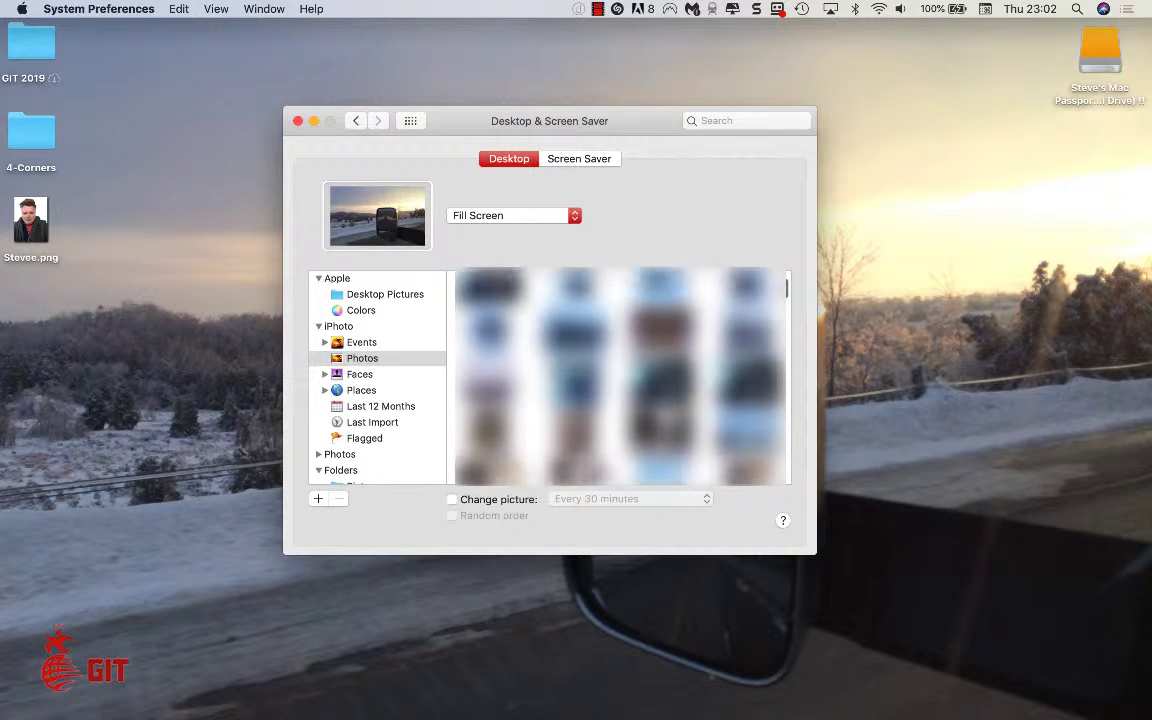
scroll(620, 378, "down", 10)
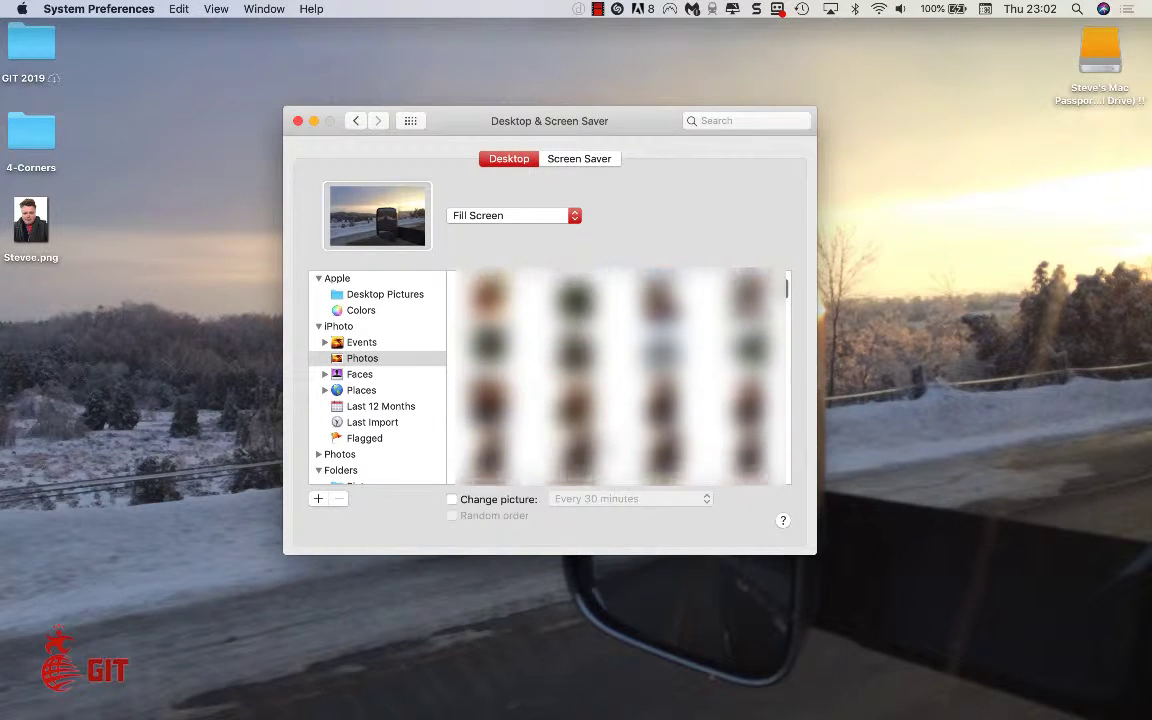
scroll(620, 378, "down", 10)
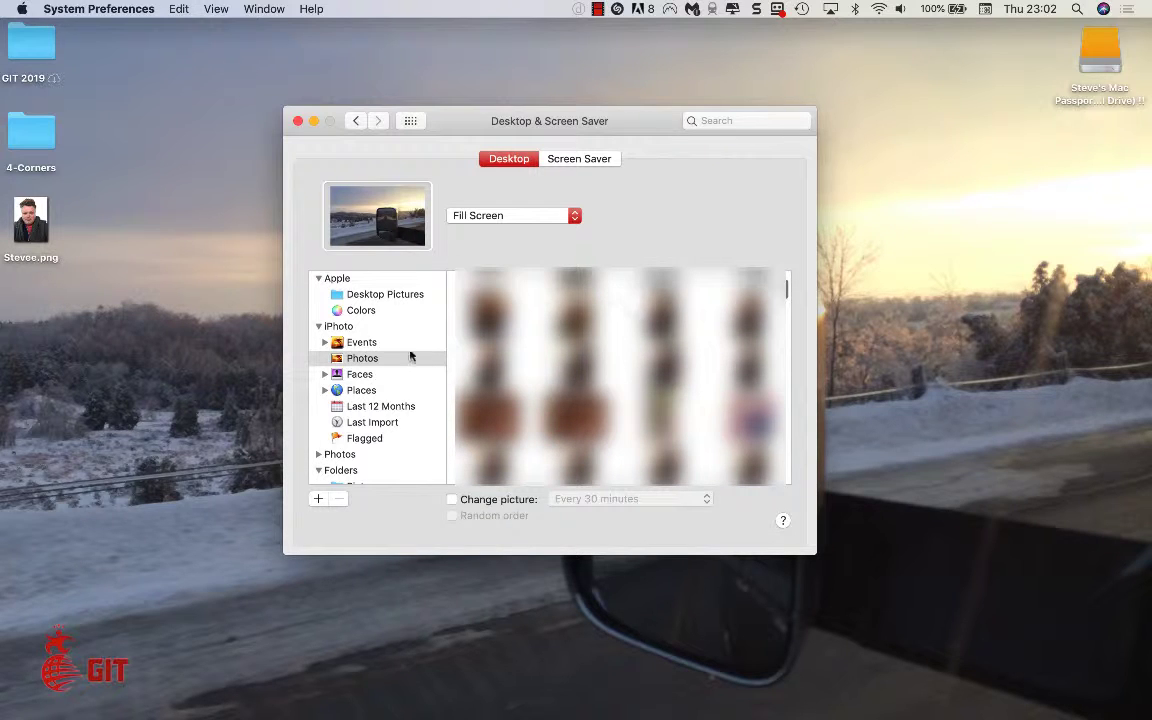
- Try the red motorcycle picture from iPhoto Places as the desktop background and browse more of that collection
left_click(369, 394)
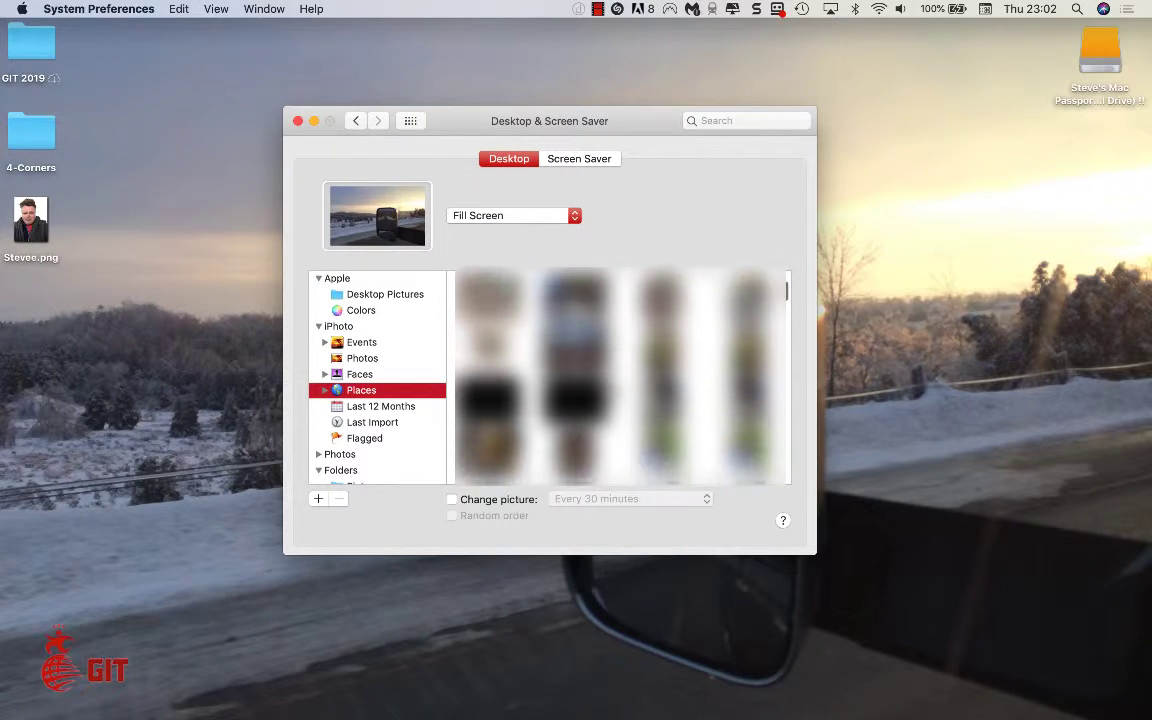
left_click(575, 348)
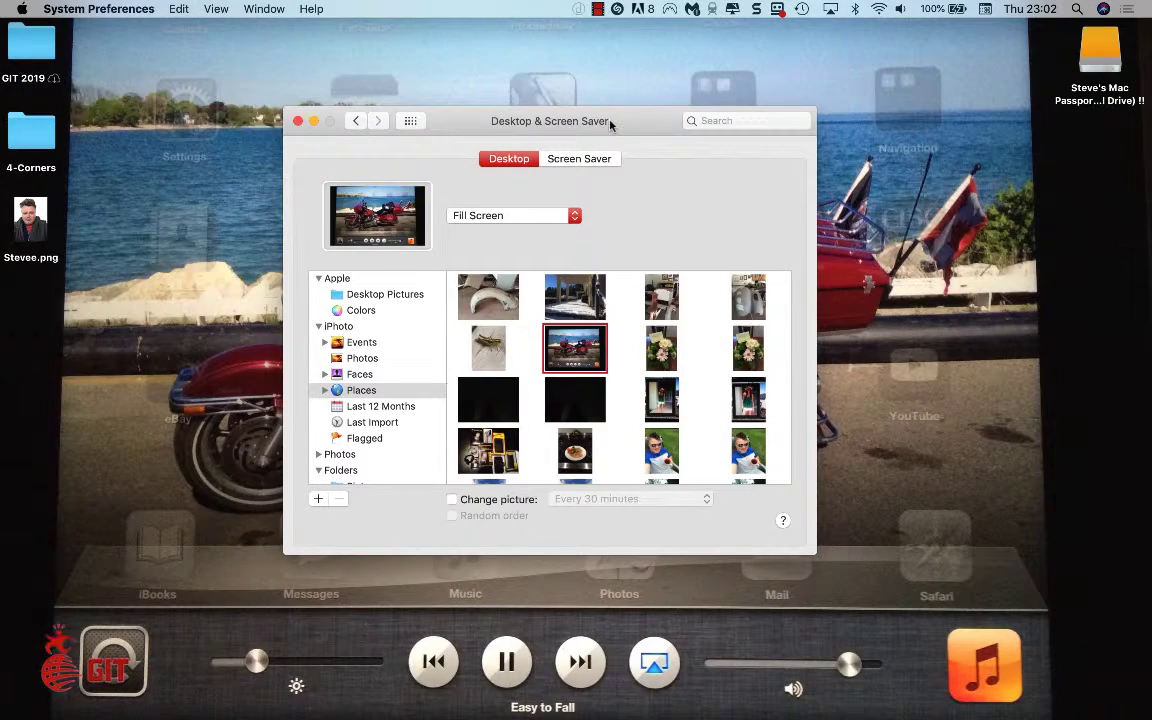
left_click_drag(610, 124, 592, 81)
scroll(588, 400, "down", 2)
scroll(587, 400, "down", 3)
scroll(333, 300, "up", 2)
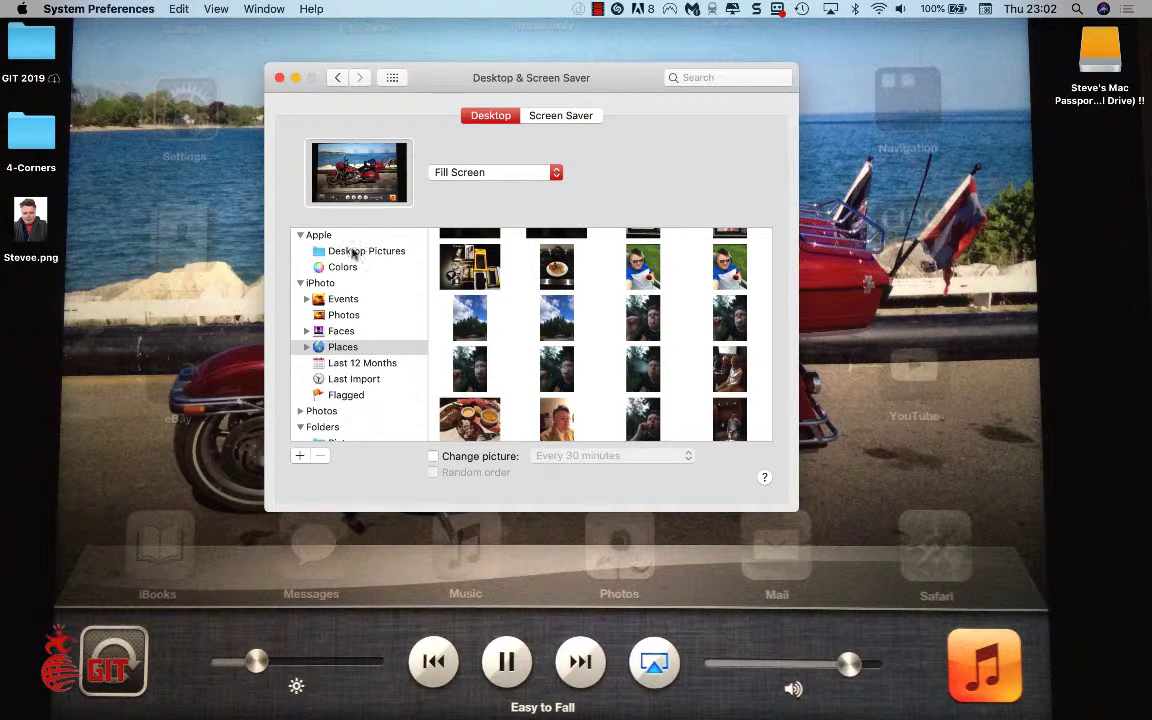
- Return to the solid colours, set a custom Licorice black desktop background with the colour pencils, and close the colour picker
left_click(339, 272)
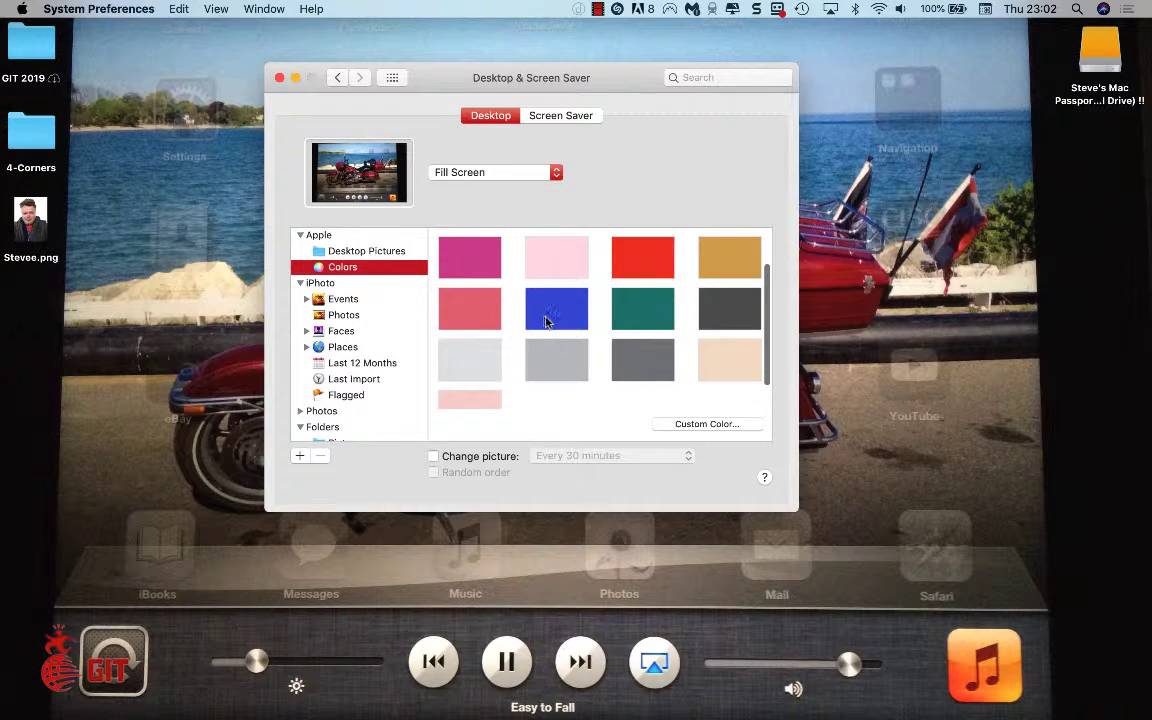
left_click(720, 424)
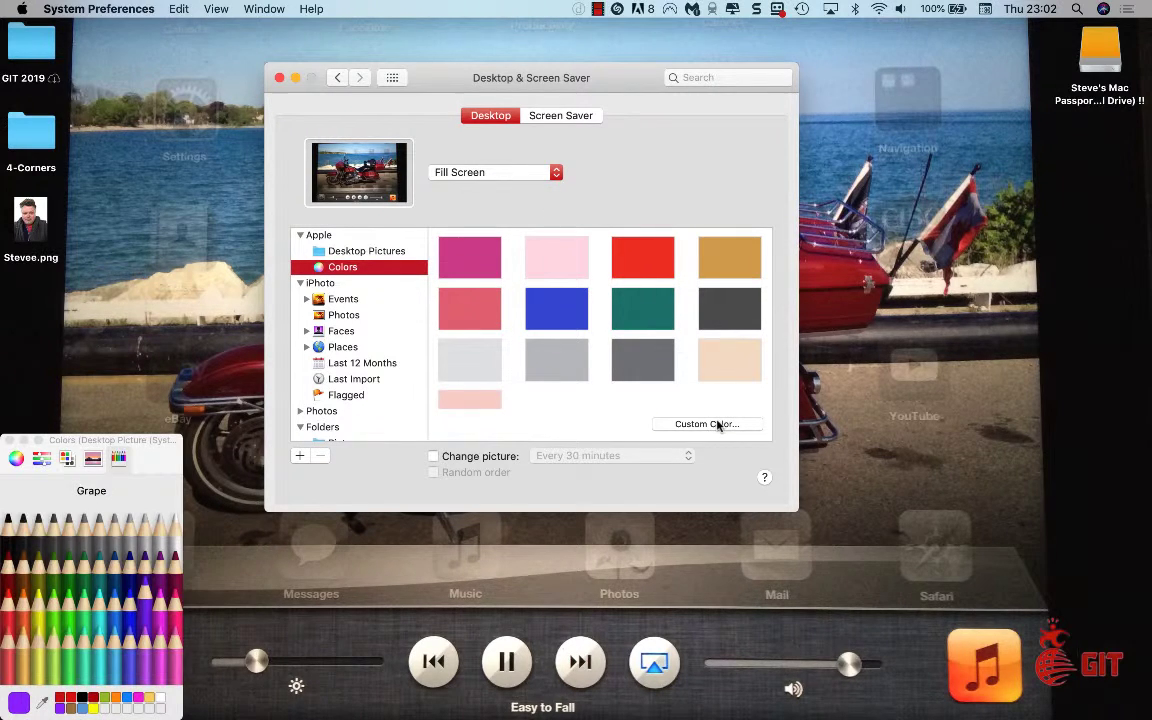
left_click(7, 528)
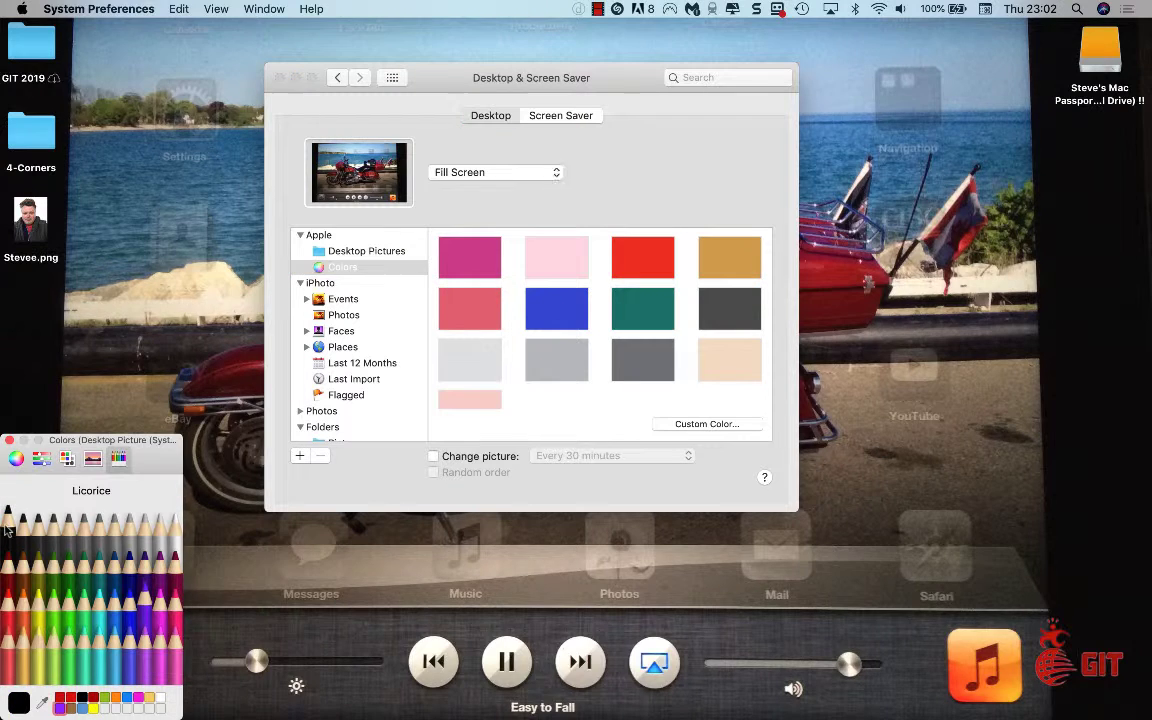
left_click(8, 440)
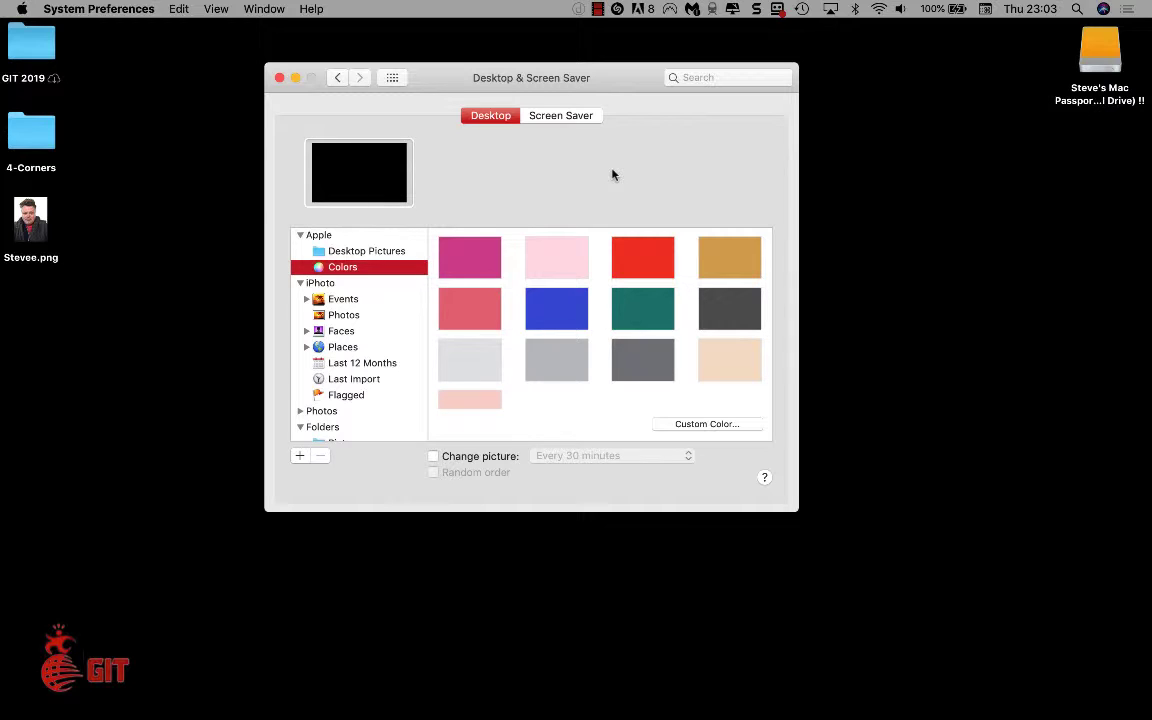
- Close the preferences window and reopen the Desktop & Screen Saver settings from System Preferences
left_click(280, 78)
right_click(620, 241)
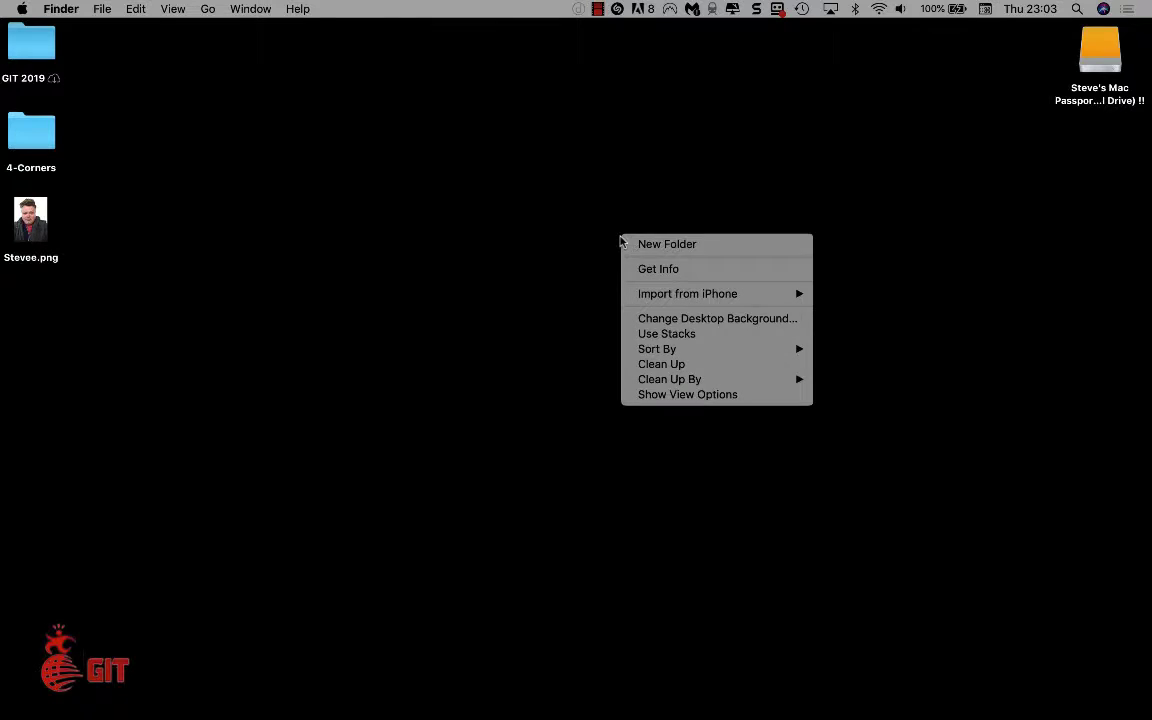
left_click(537, 331)
mouse_move(937, 712)
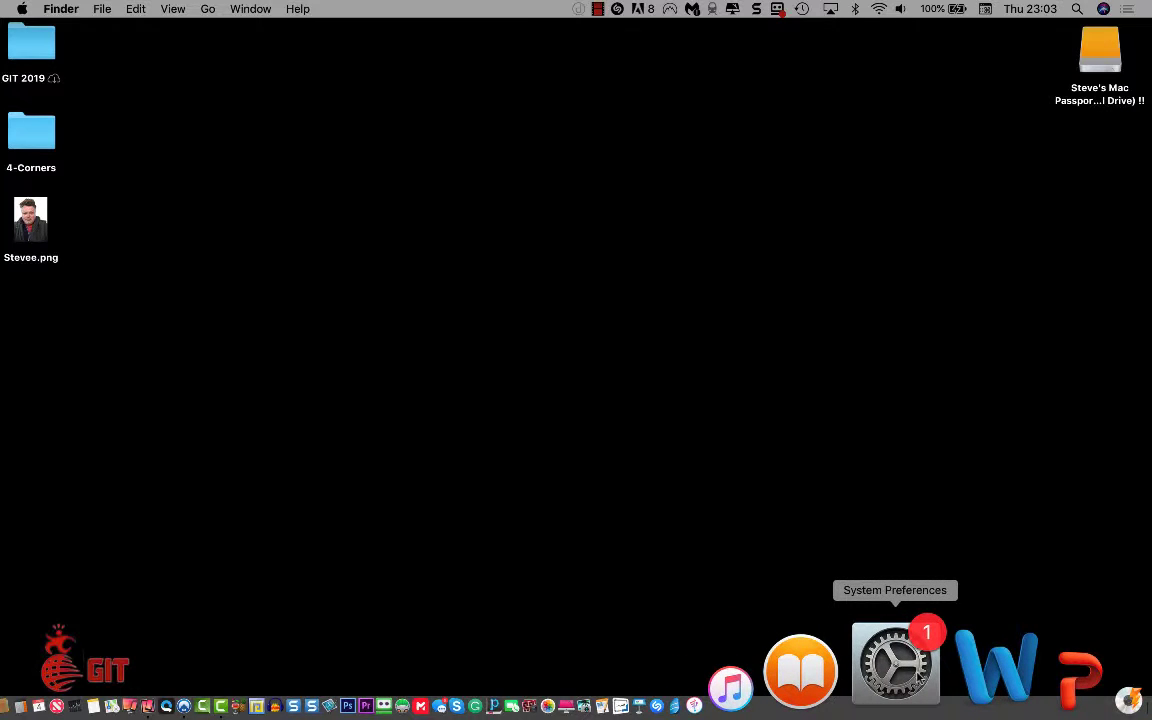
left_click(918, 676)
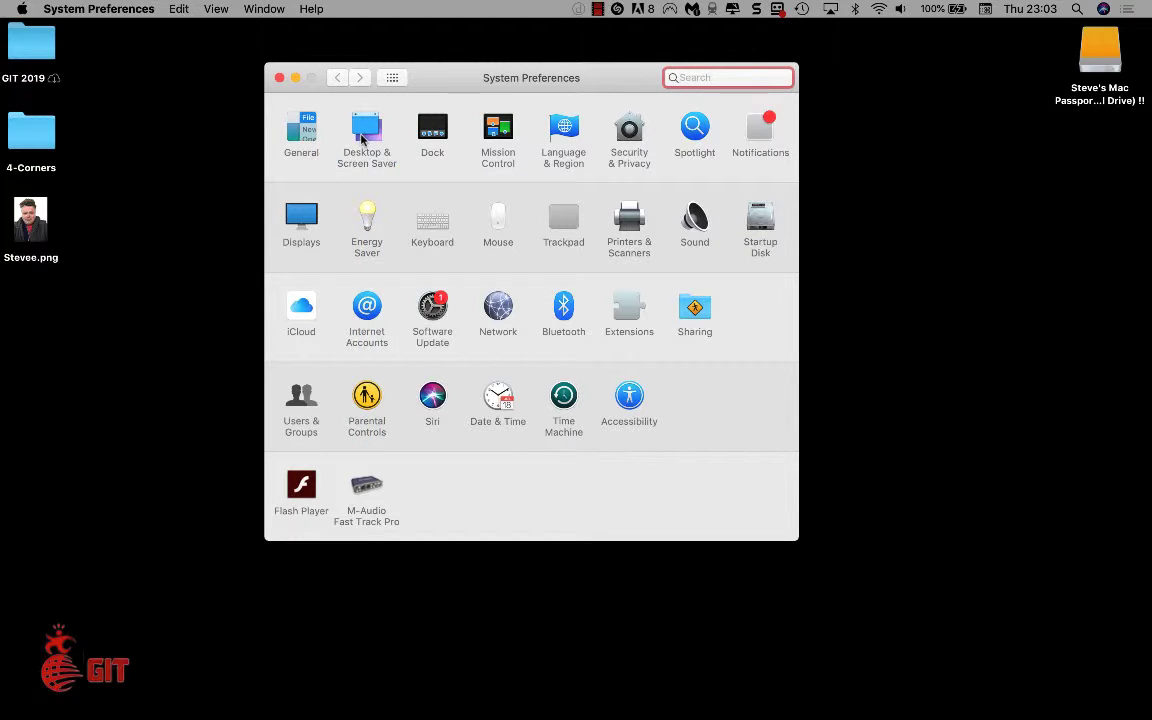
left_click(363, 139)
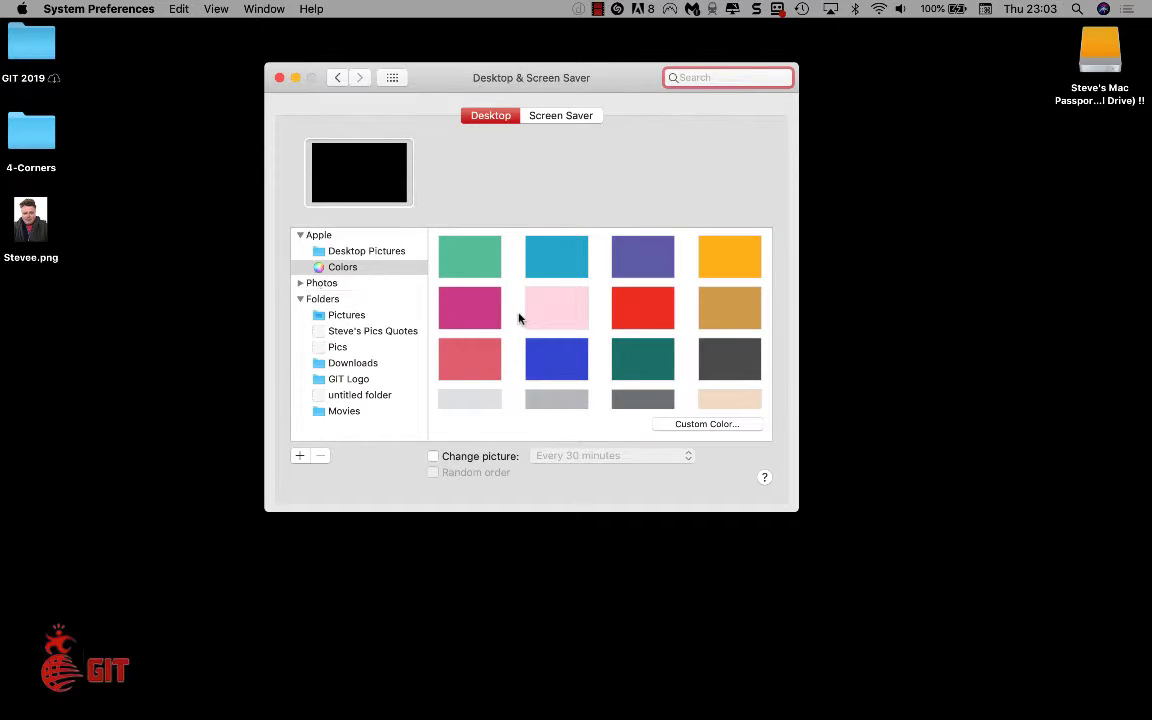
- Set the iPhoto Events photo of two motorcycles by the water as the desktop background
right_click(882, 237)
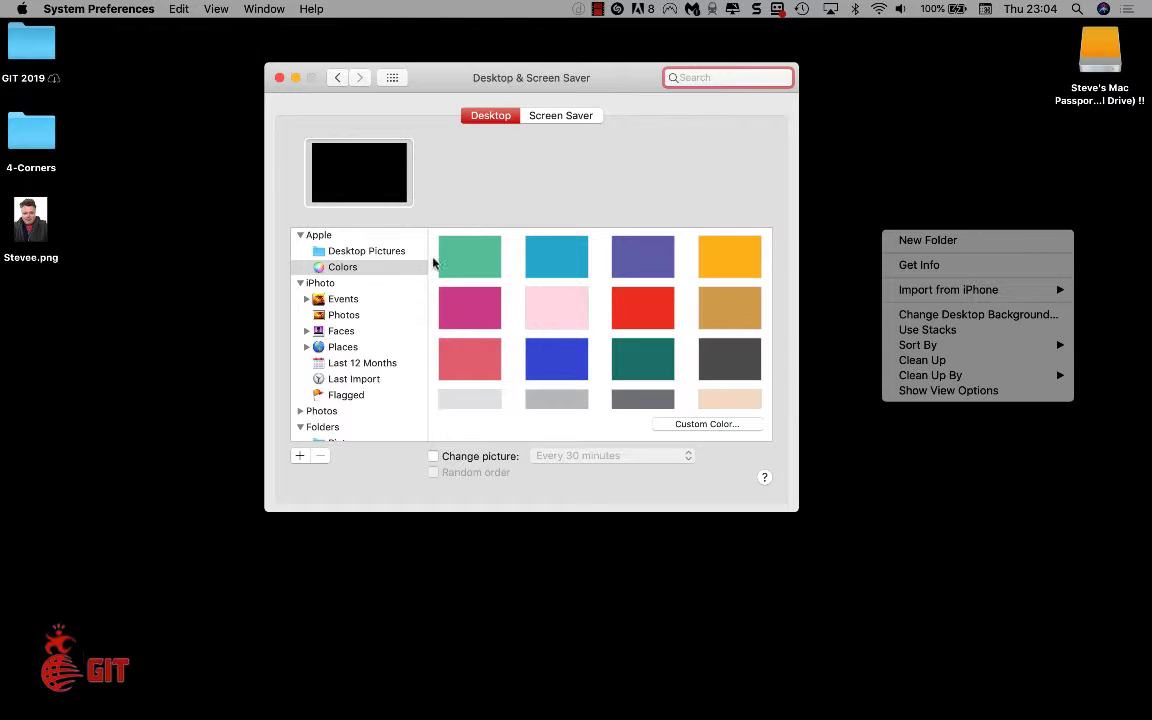
left_click(346, 302)
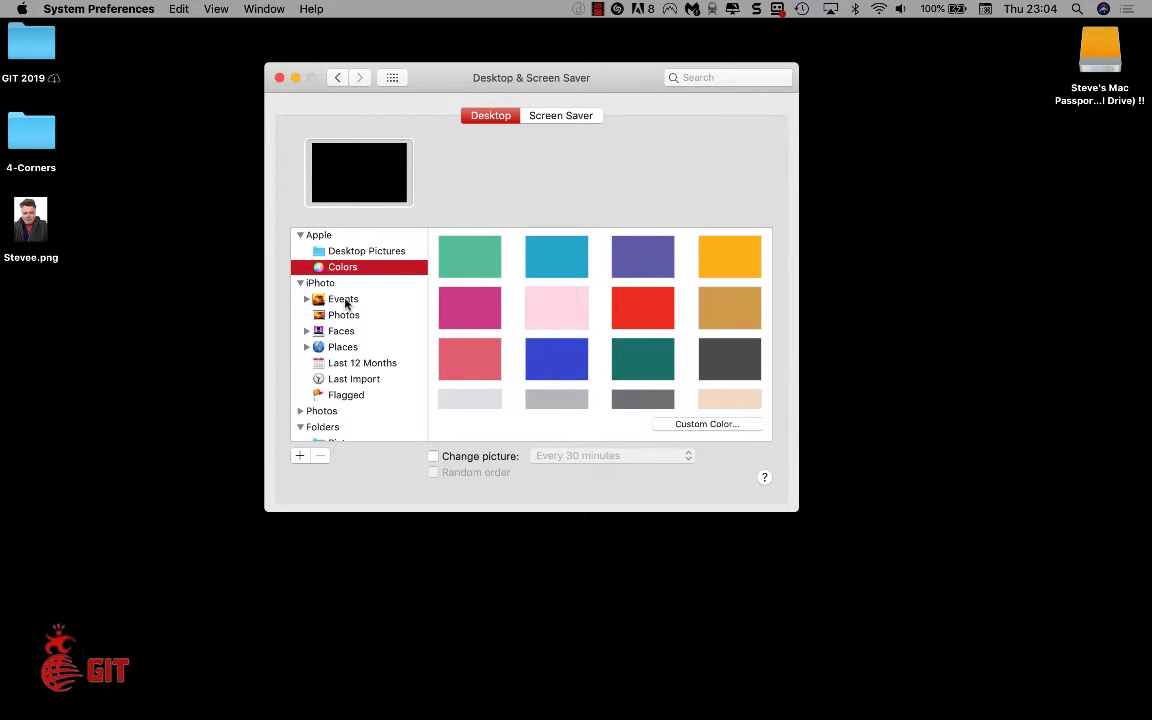
left_click(346, 300)
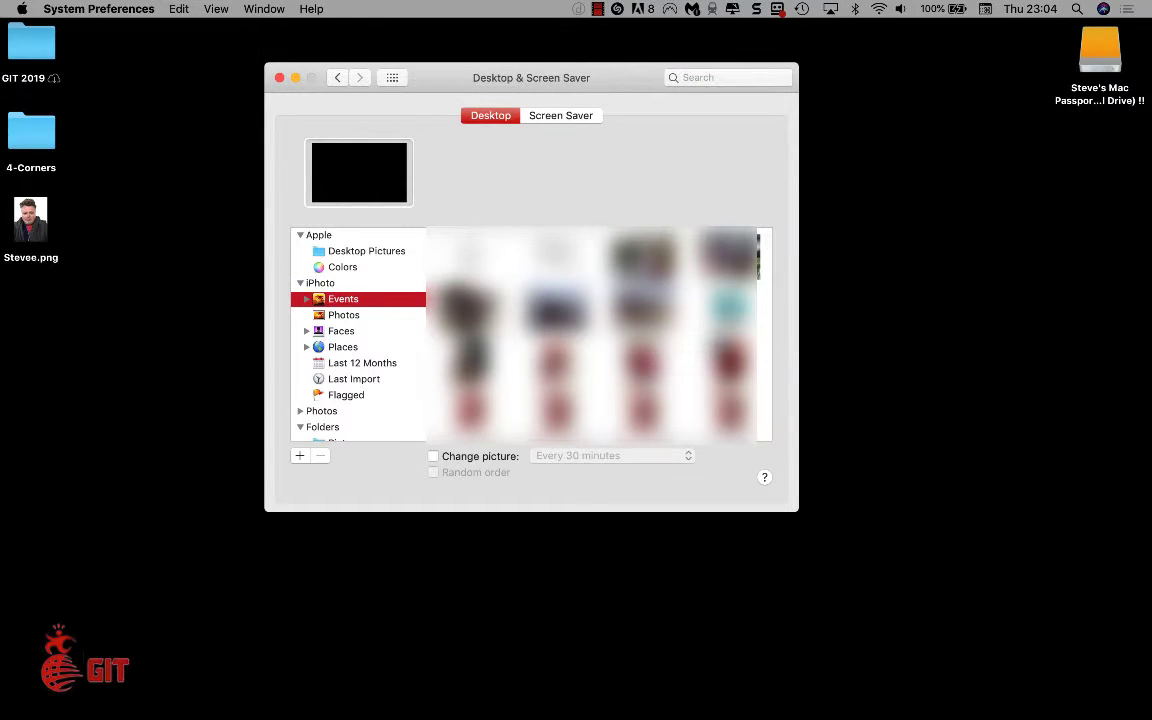
left_click(500, 280)
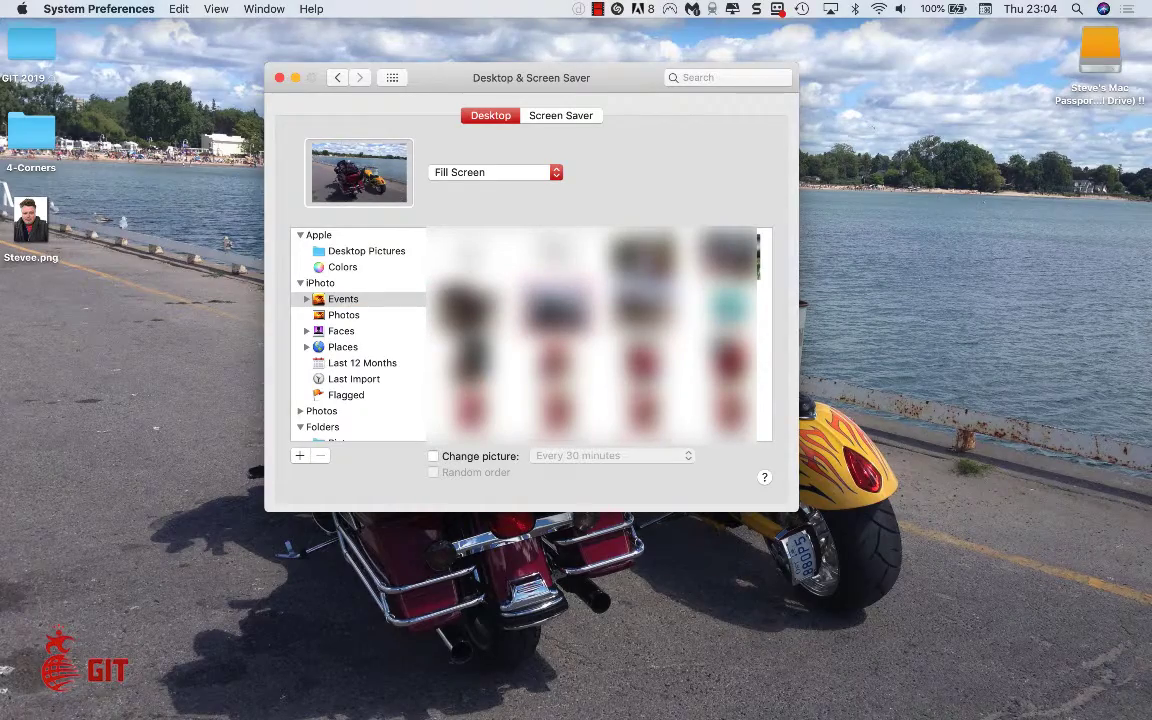
mouse_move(470, 73)
left_mouse_down()
mouse_move(489, 679)
mouse_move(465, 157)
mouse_move(419, 267)
mouse_move(465, 257)
mouse_move(498, 57)
mouse_move(481, 64)
left_mouse_up()
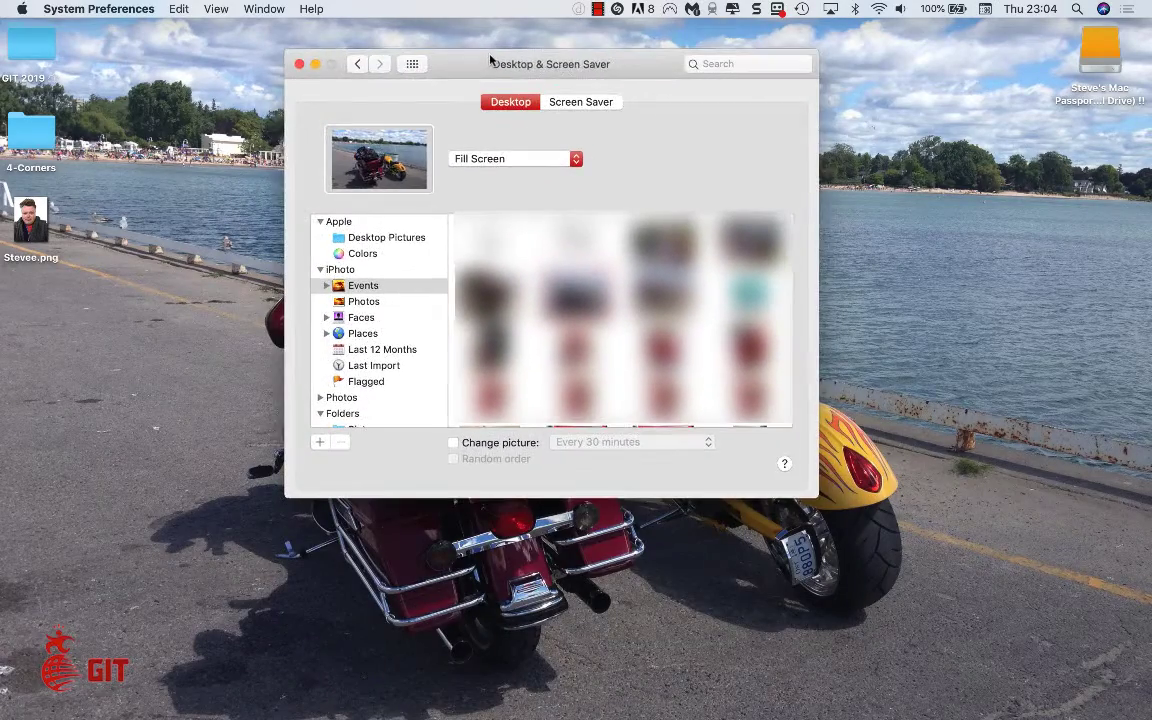
- Try the Center and Fit to Screen placements for the desktop picture, examine the fitted image, and set it back to Fill Screen
left_click(510, 160)
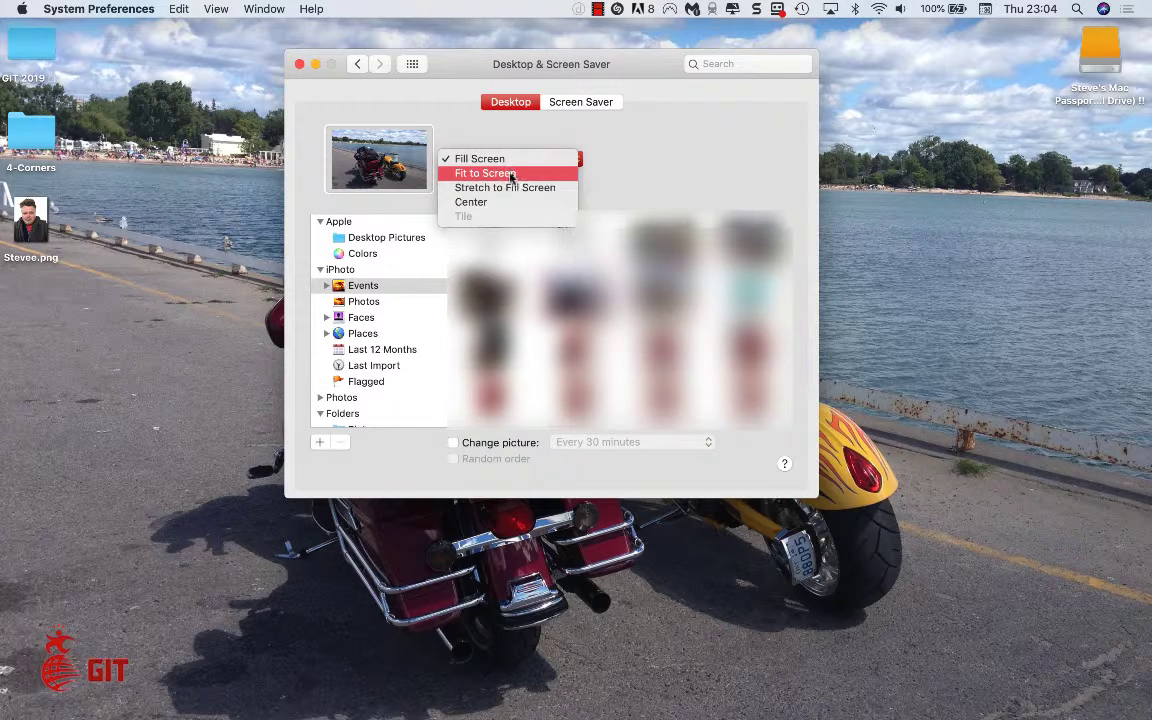
left_click(504, 200)
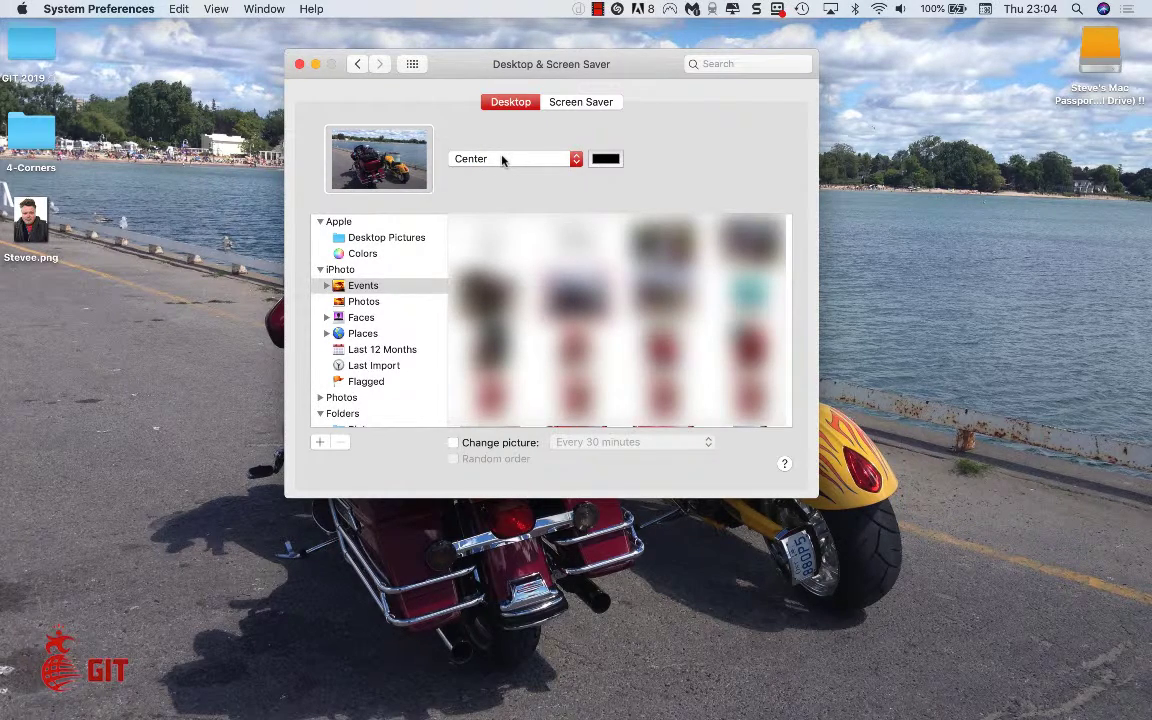
left_click(503, 160)
left_click(502, 132)
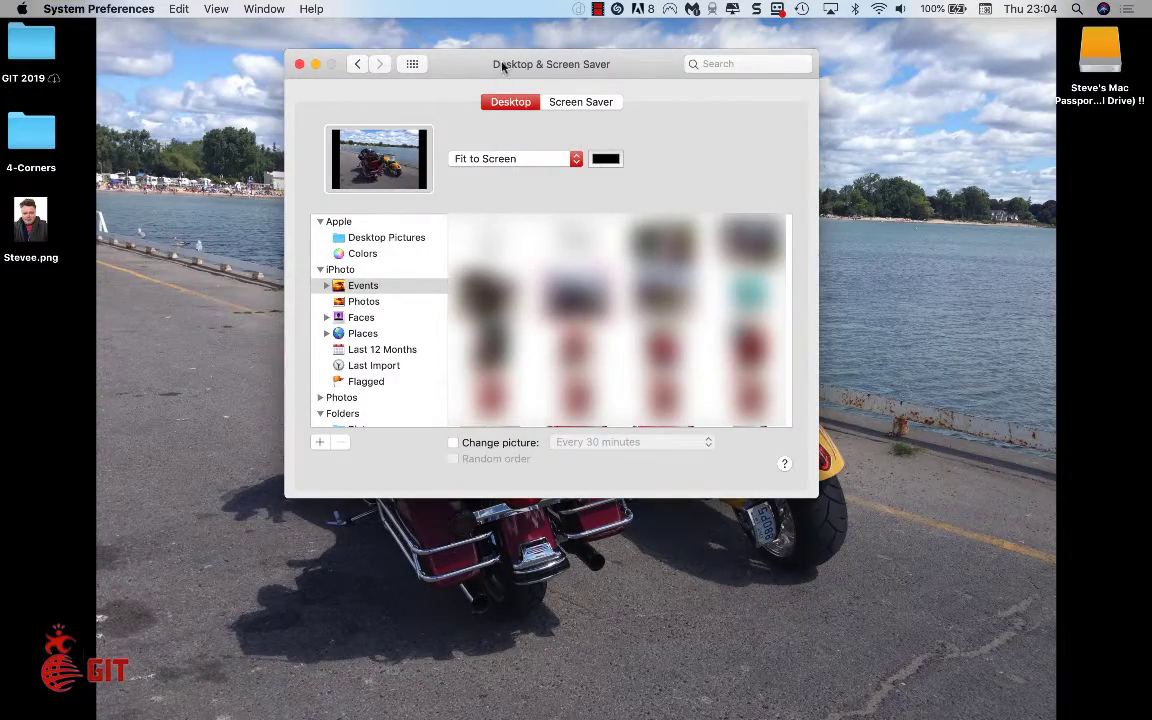
left_click_drag(504, 57, 517, 573)
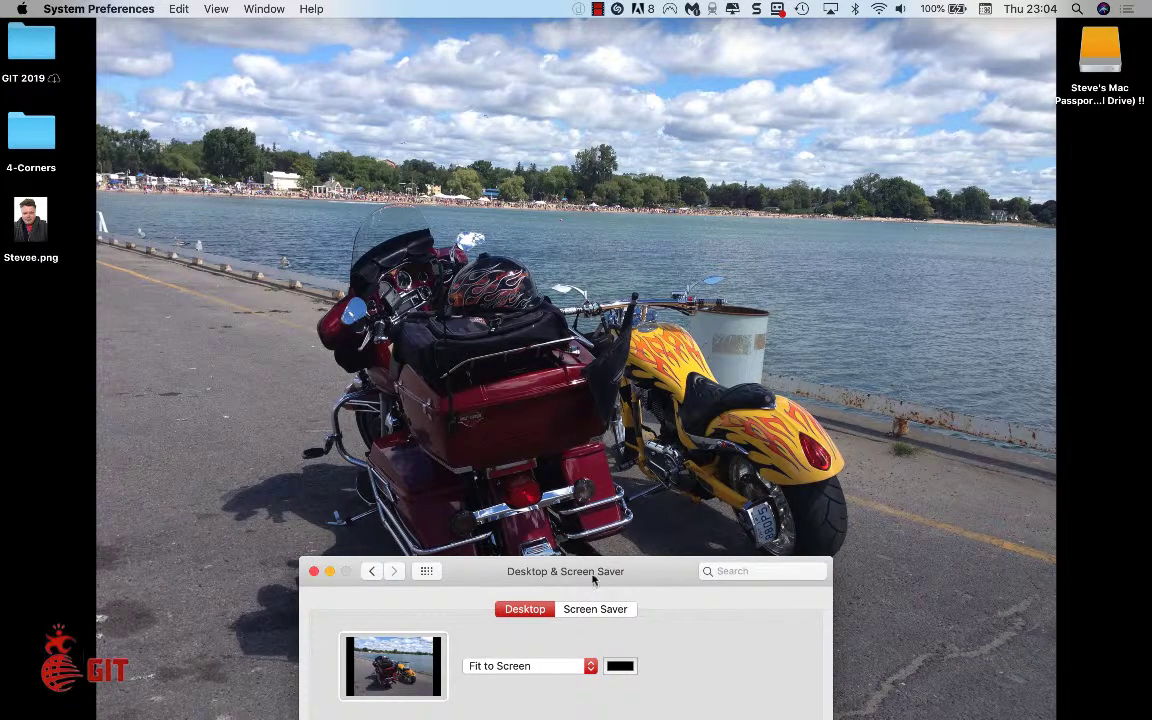
left_click_drag(593, 578, 547, 86)
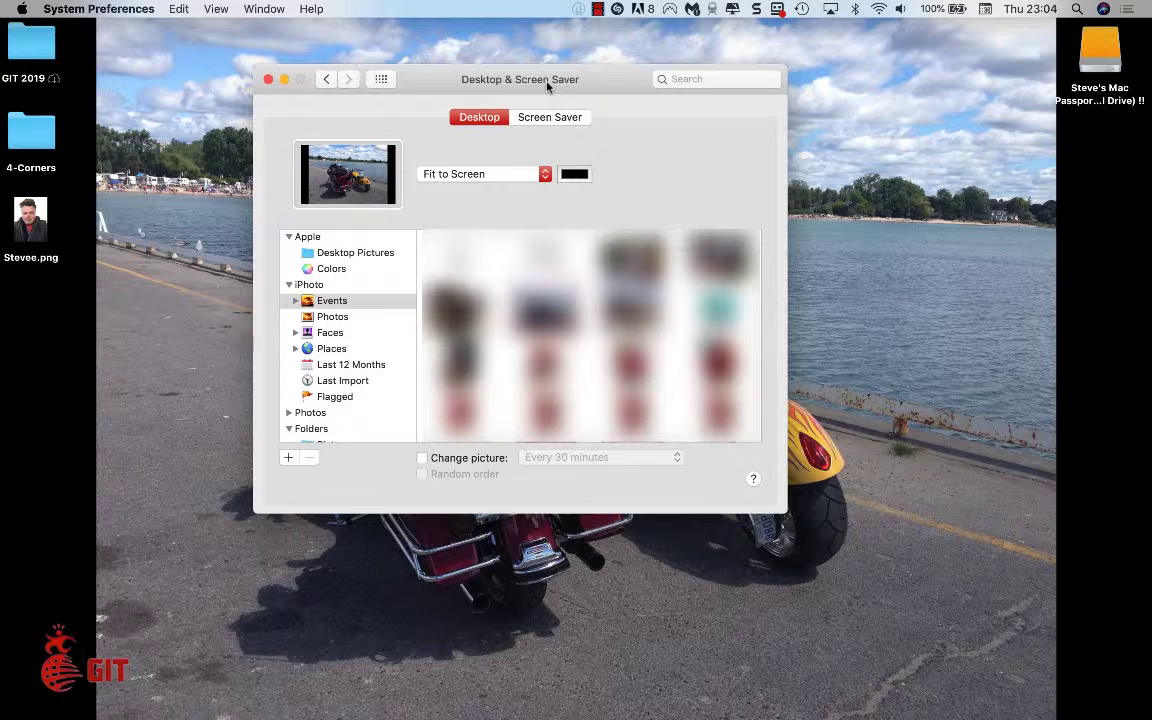
left_click(491, 176)
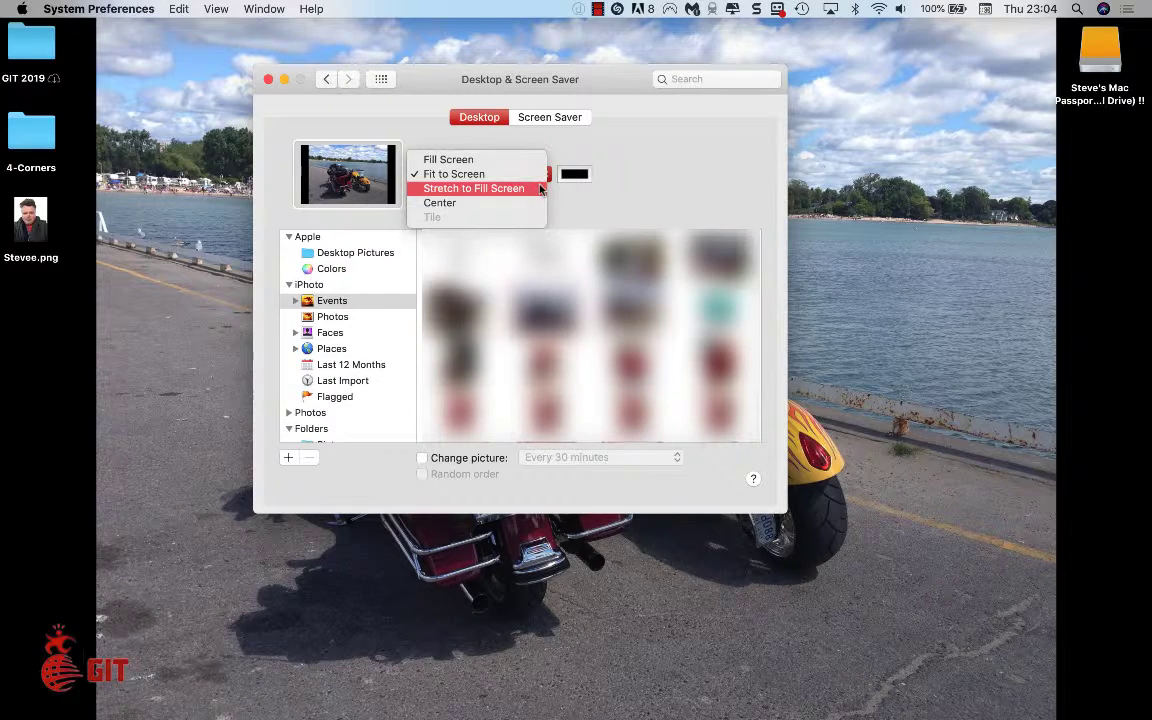
left_click(462, 161)
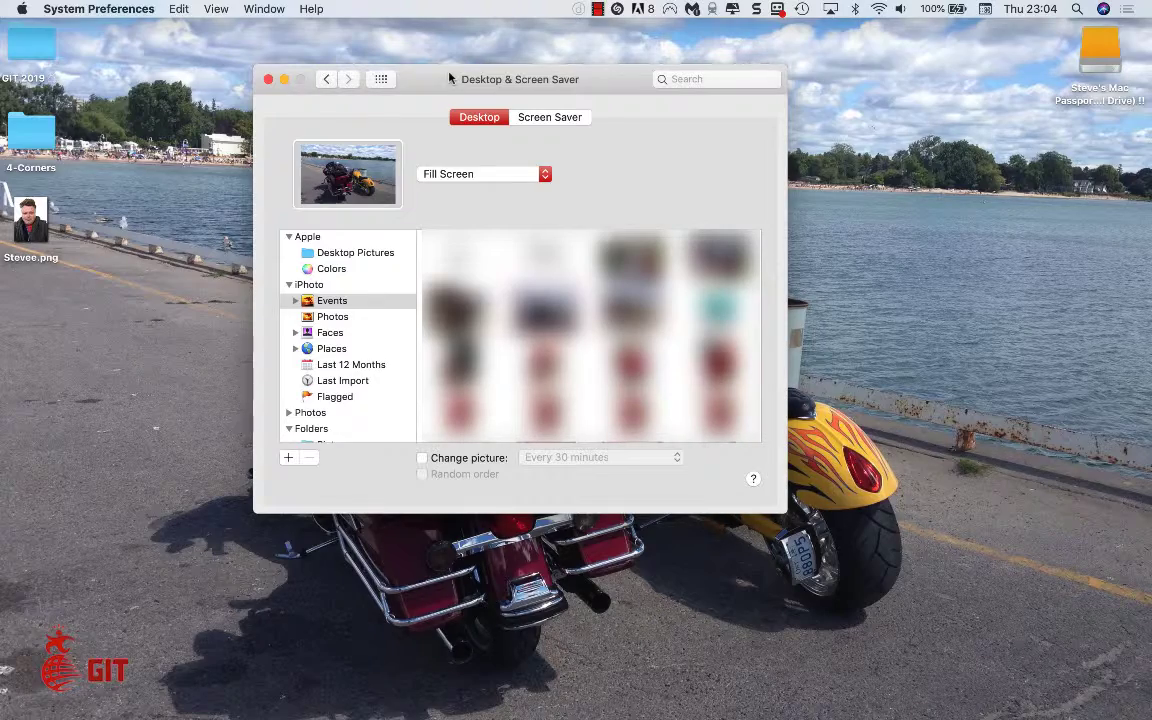
- Move the Desktop & Screen Saver window aside, open the custom colour pencils from the solid colours, pick the black pencil, and close the colour picker
left_click_drag(449, 78, 378, 93)
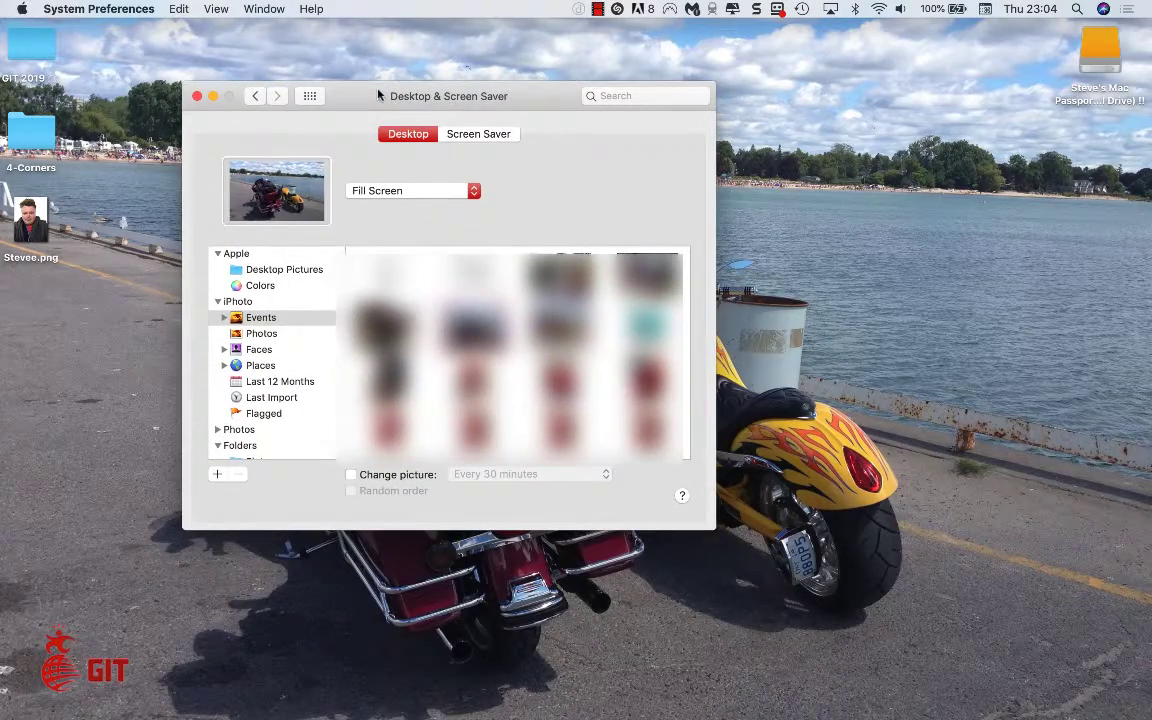
left_click(264, 286)
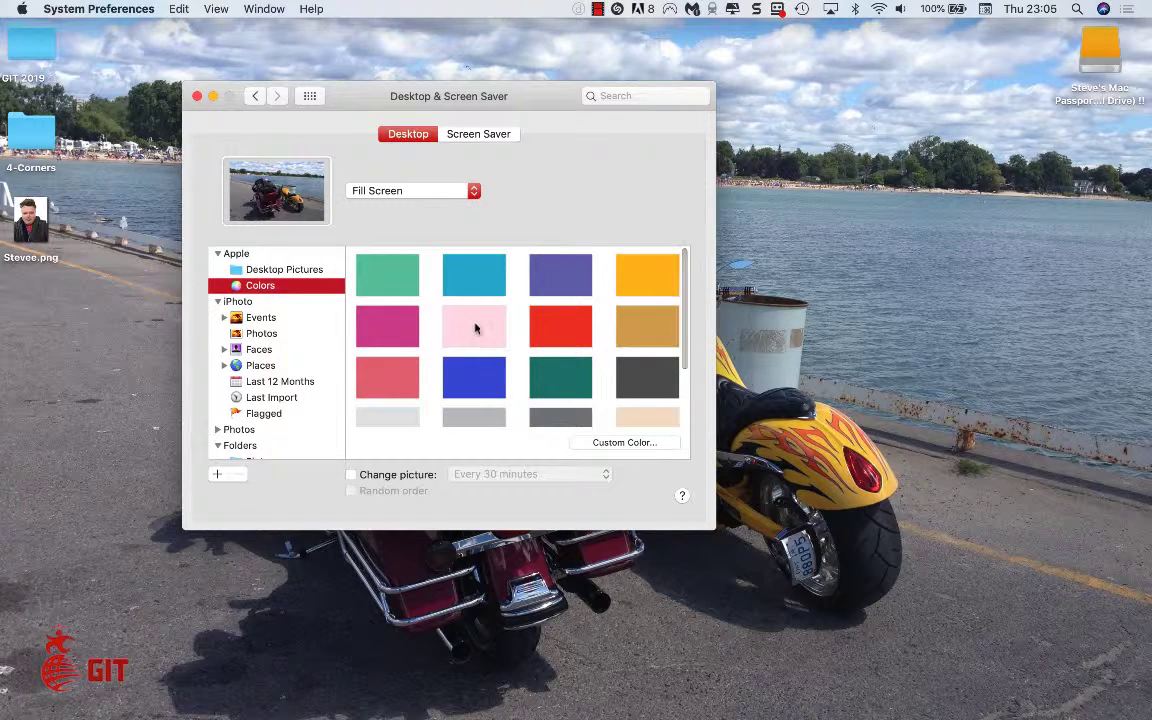
left_click(626, 443)
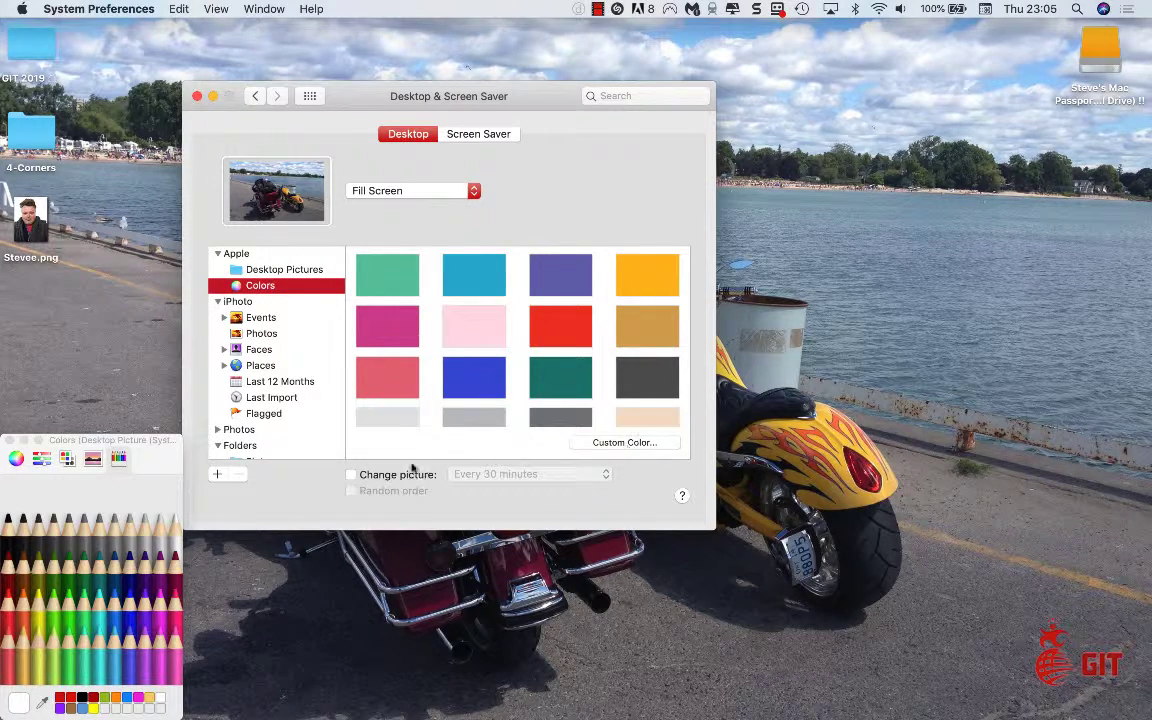
left_click(11, 530)
left_click(8, 441)
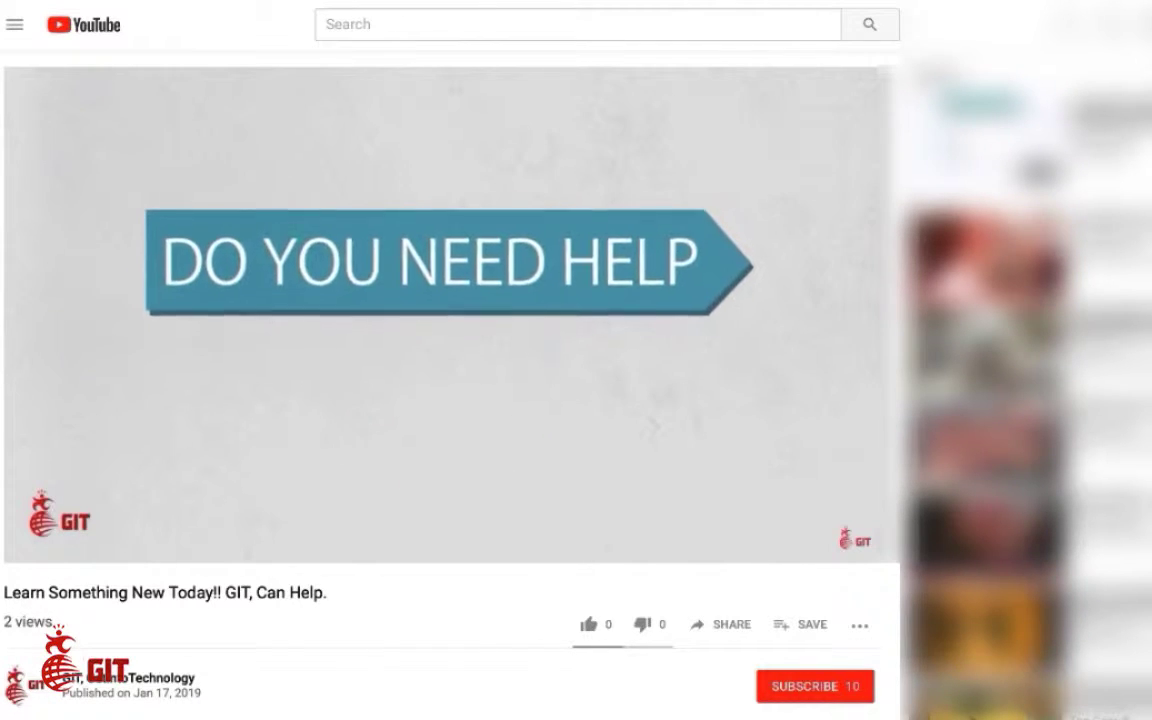
- Switch to YouTube, subscribe to the GIT, GetIntoTechnology channel from its video page, and turn on the channel's notifications
left_click(801, 687)
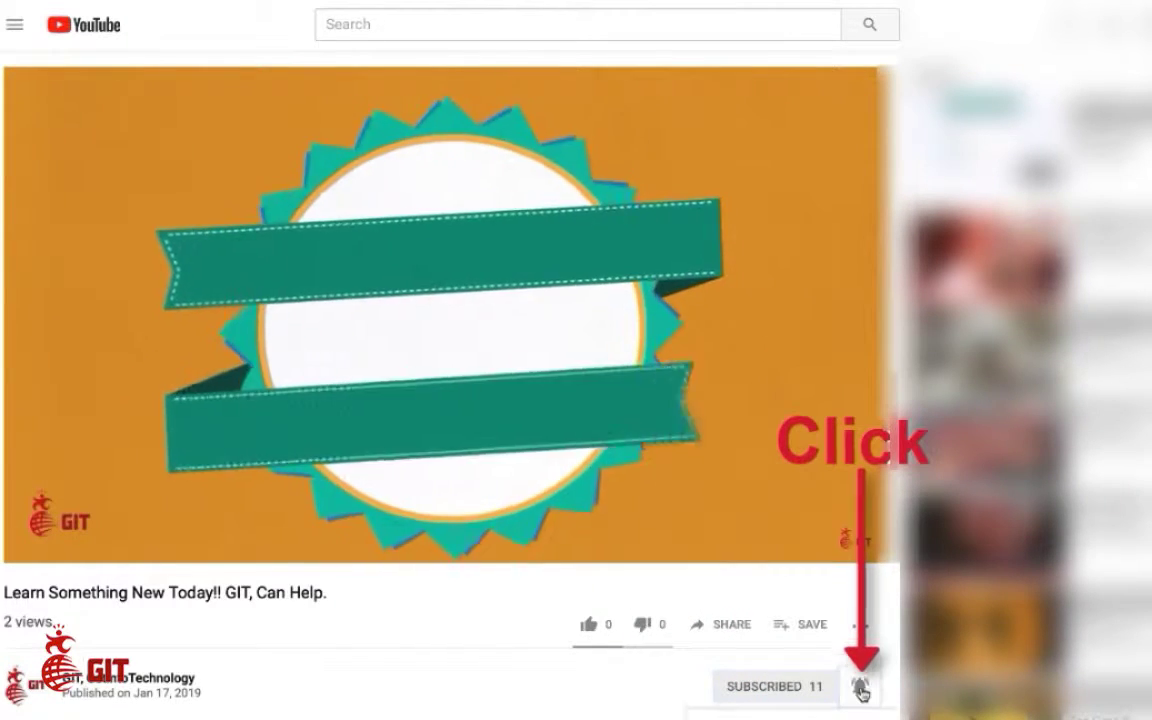
left_click(861, 689)
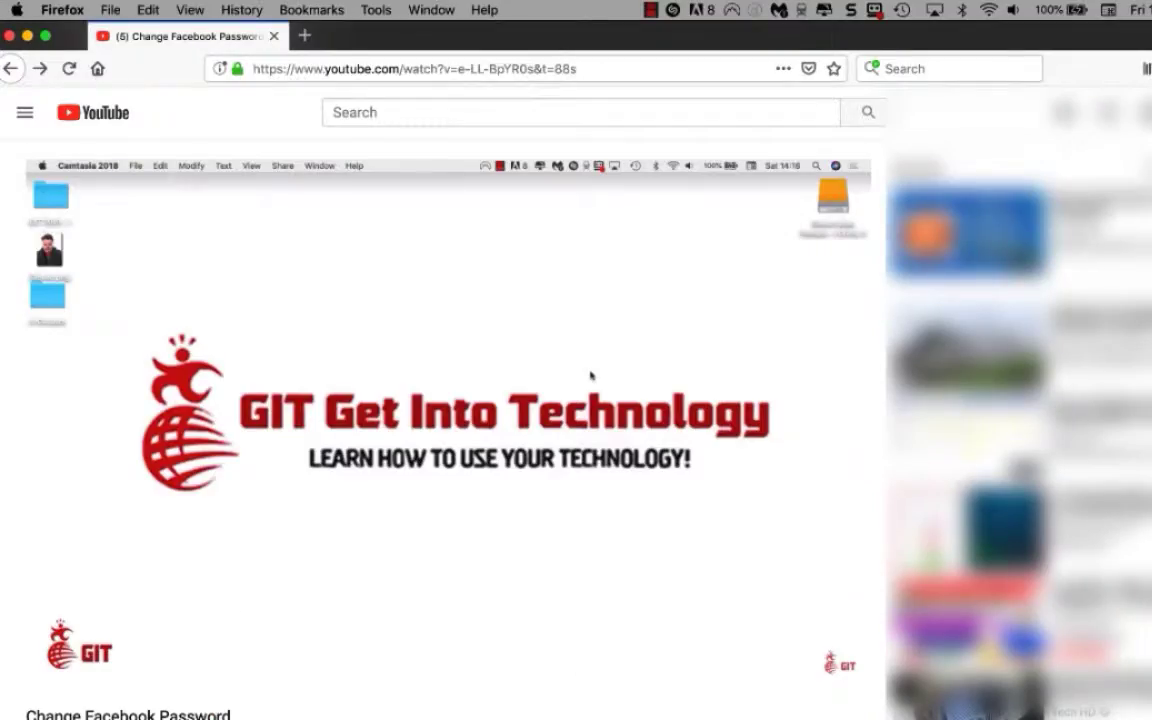
- Give the "Change Facebook Password" video on YouTube a like
scroll(598, 491, "down", 5)
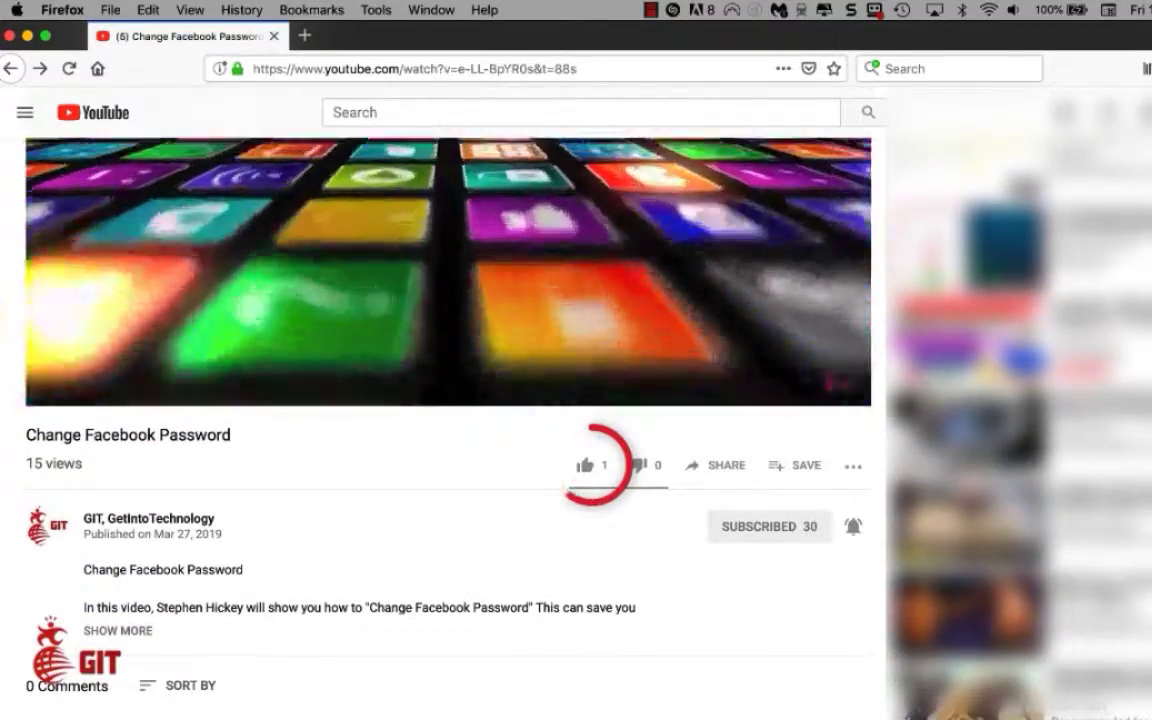
left_click(585, 468)
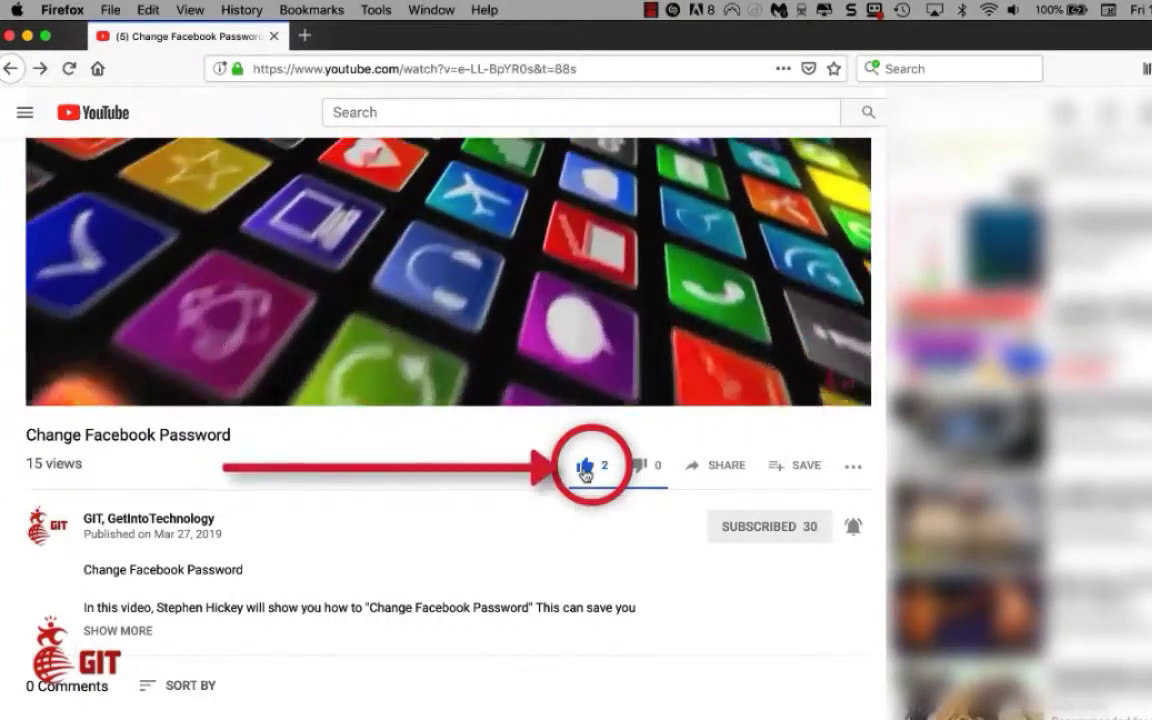
left_click(585, 468)
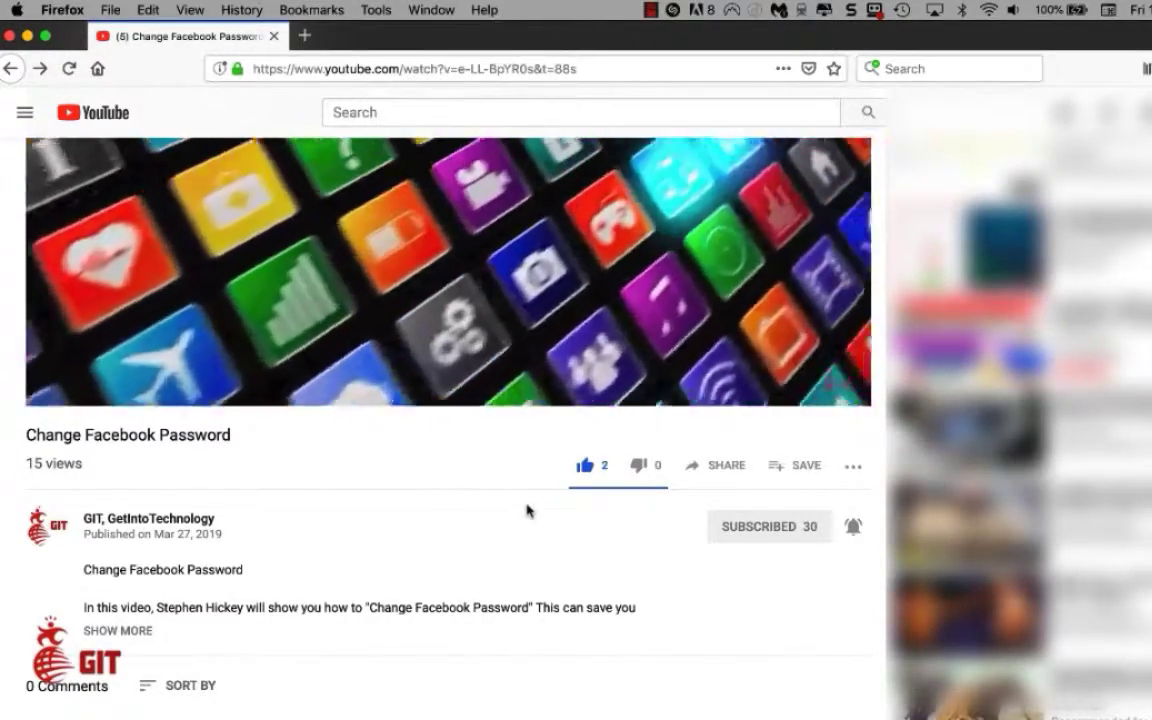
- Expand the full description of the "Change Facebook Password" video and examine its website and social media links
scroll(527, 511, "down", 3)
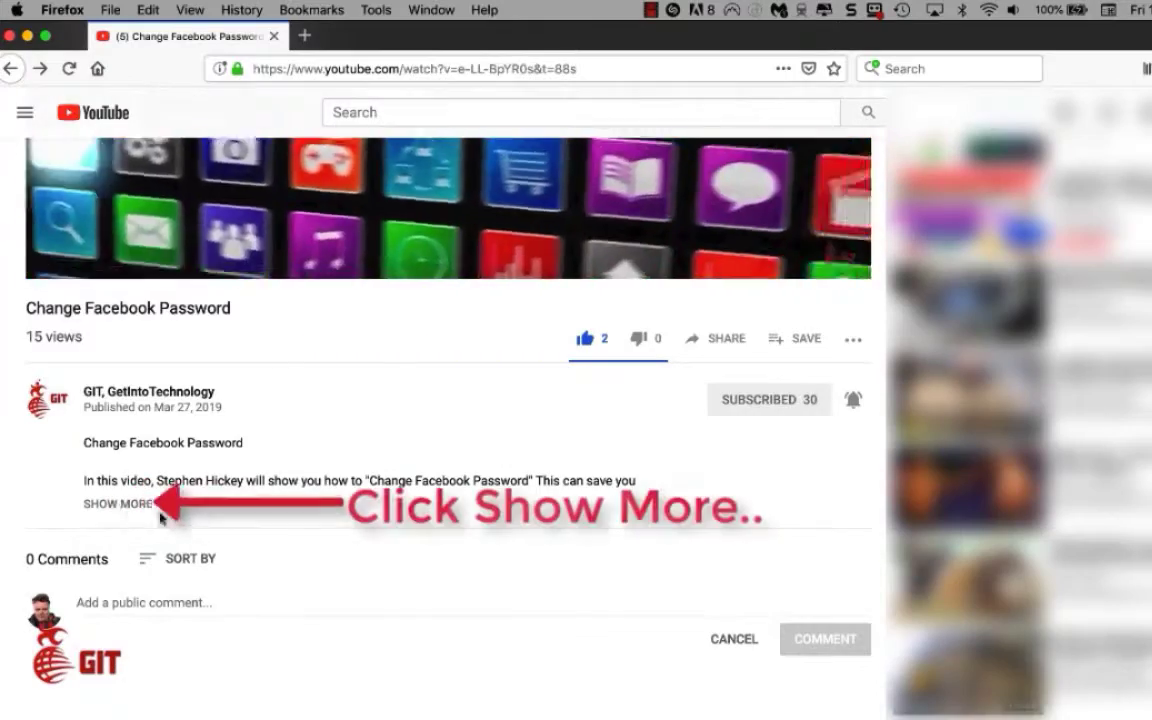
left_click(115, 504)
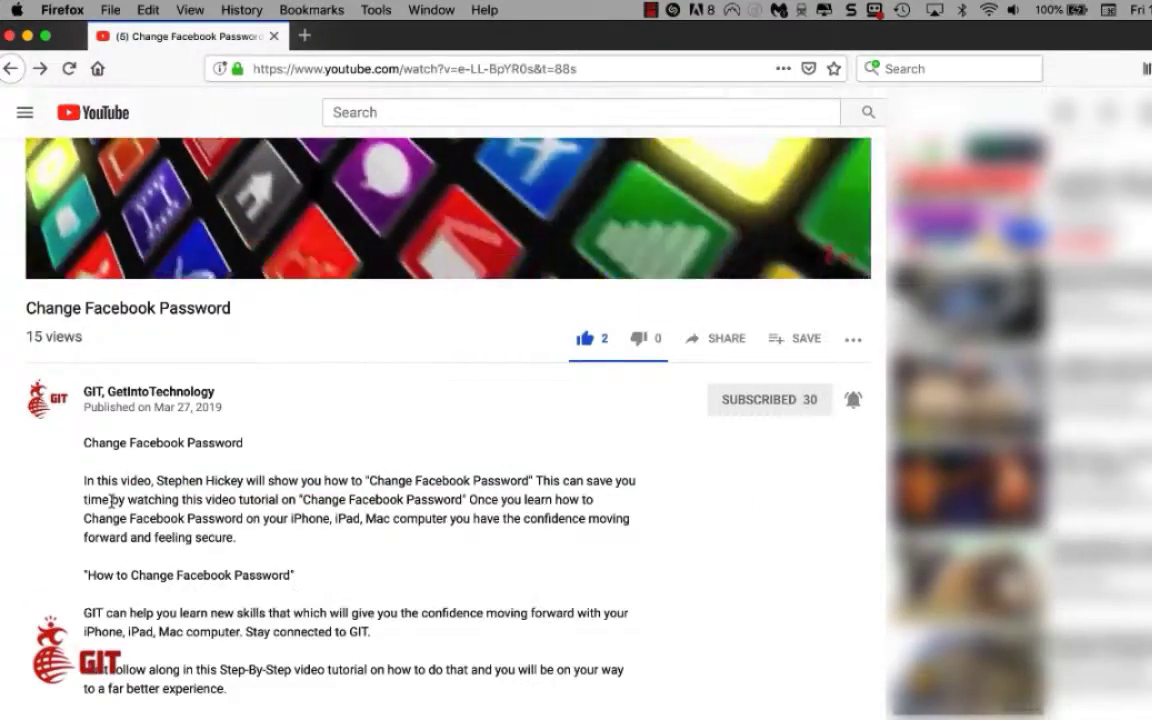
scroll(379, 515, "down", 5)
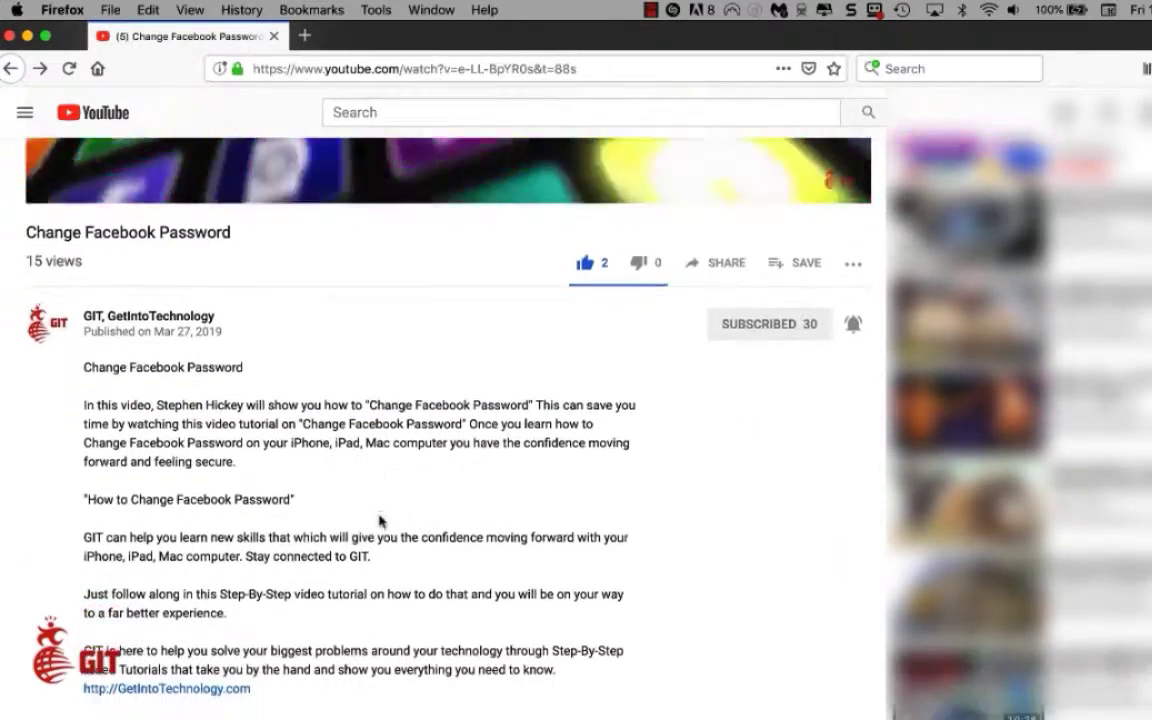
scroll(379, 515, "down", 2)
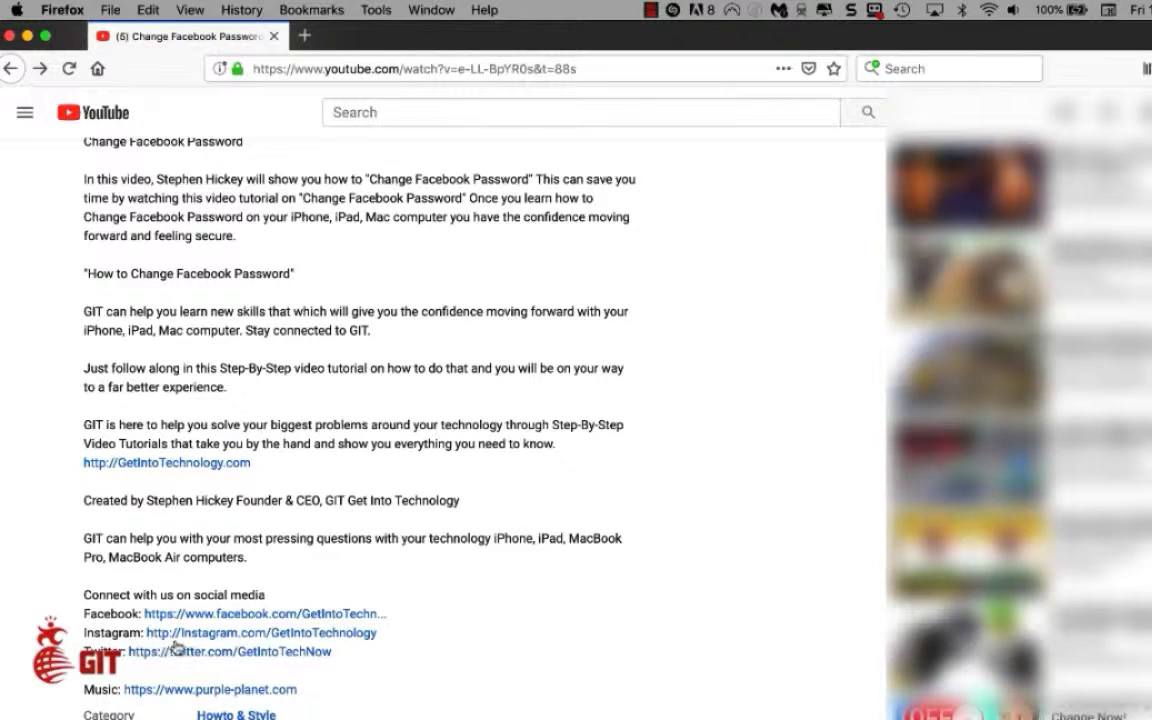
scroll(370, 657, "down", 8)
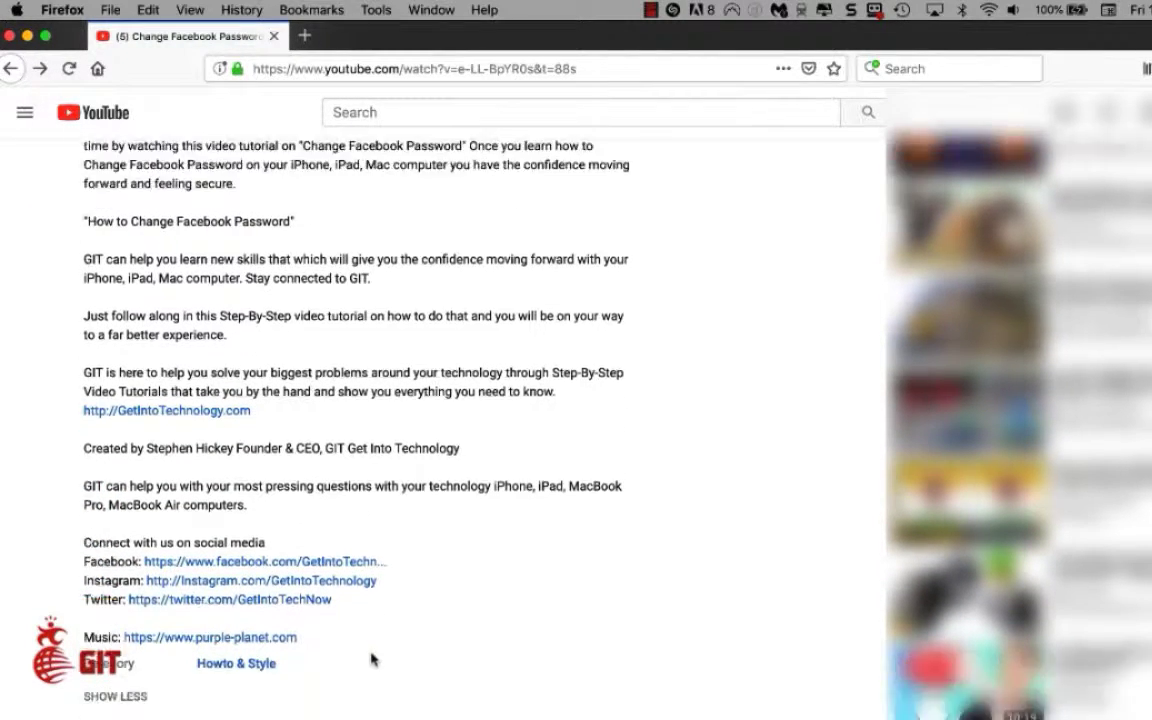
- Post the public comment "Great video on how to change my Facebook password. It was easy to follow along. Thx 👏👏" on the video
scroll(371, 657, "down", 2)
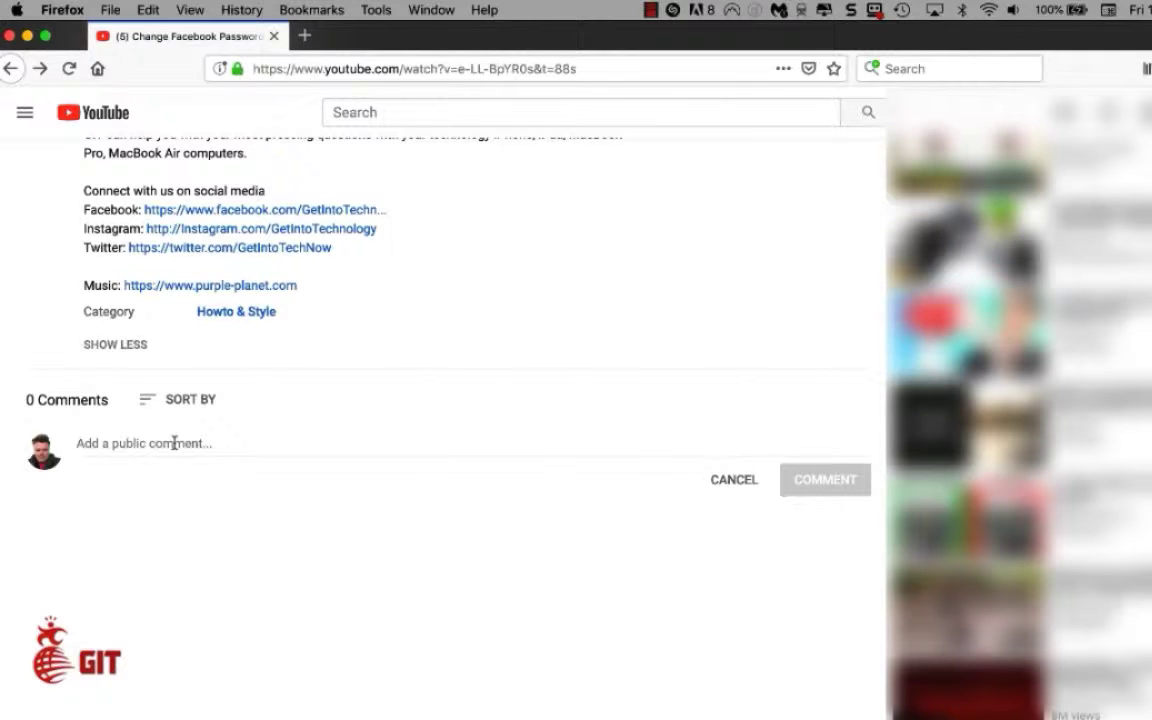
left_click(174, 443)
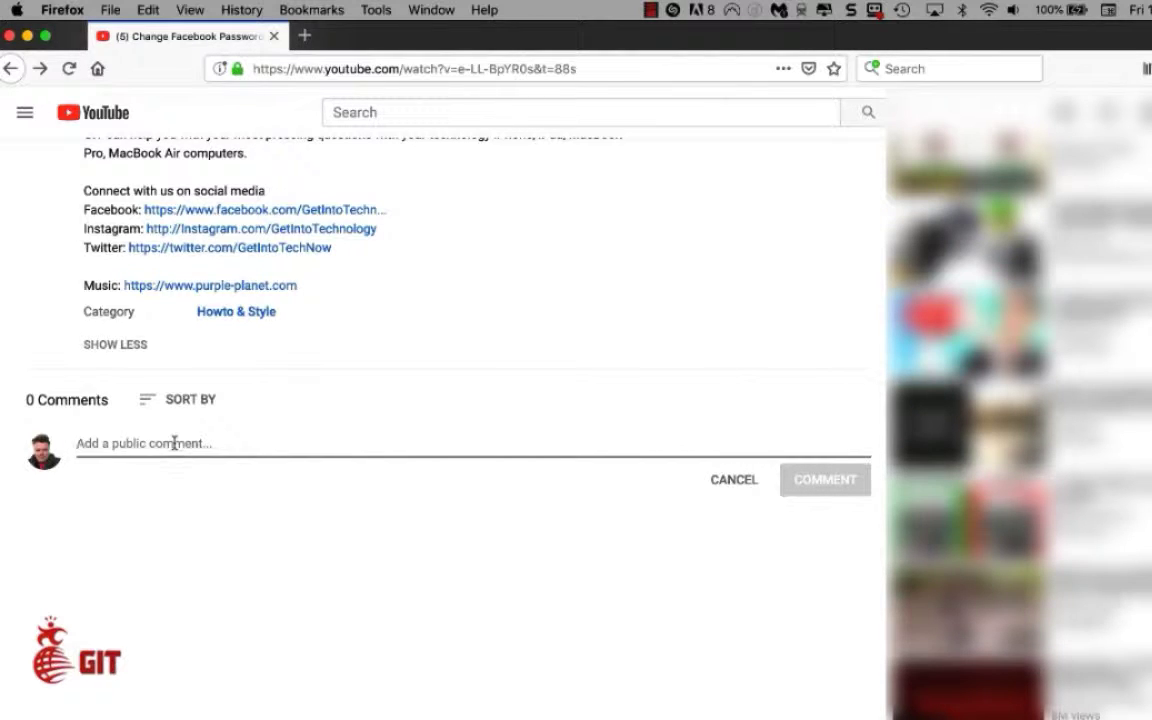
key("super+v")
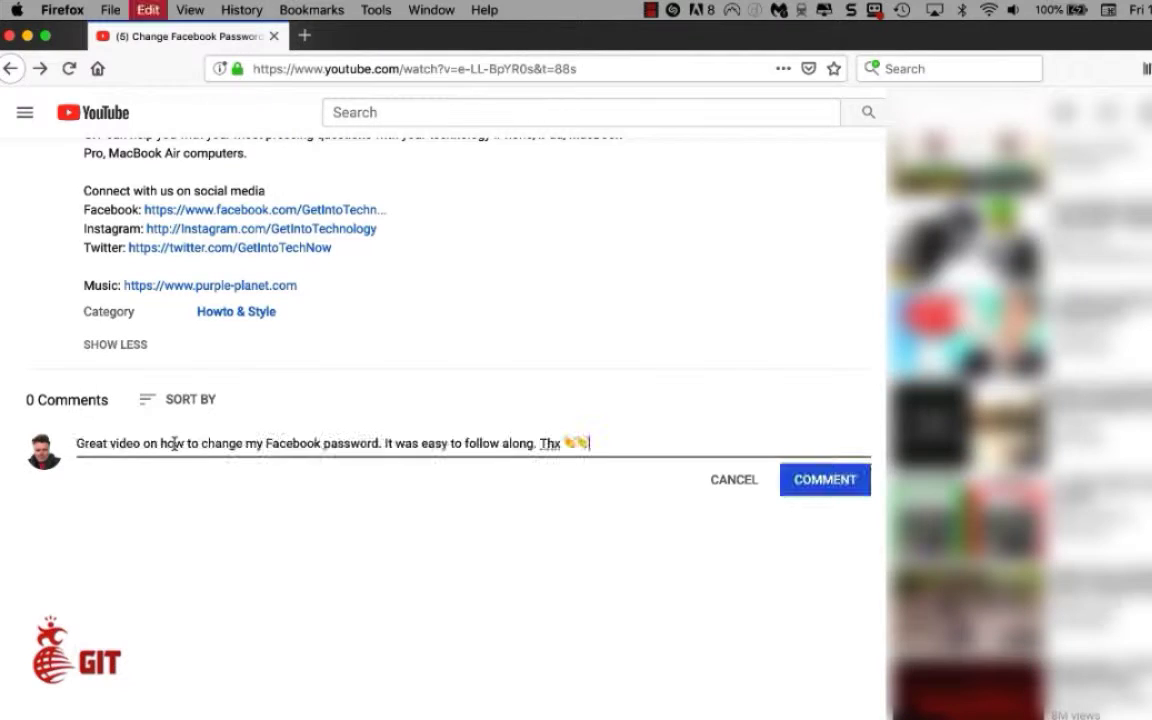
left_click(827, 481)
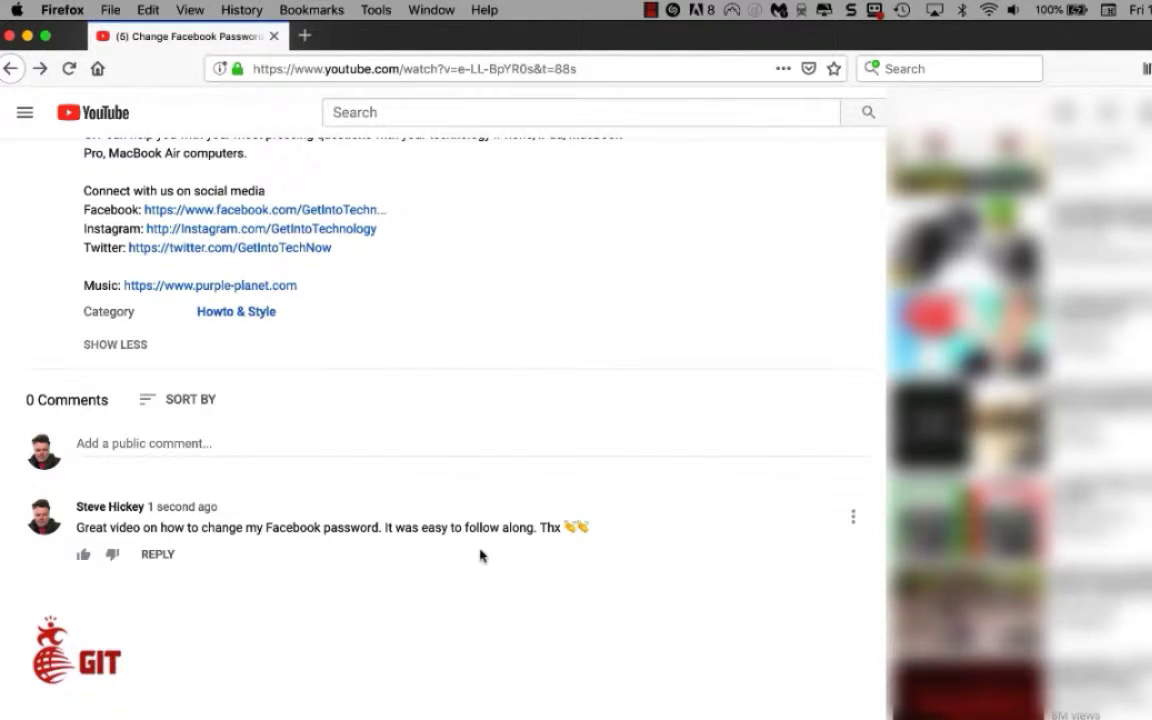